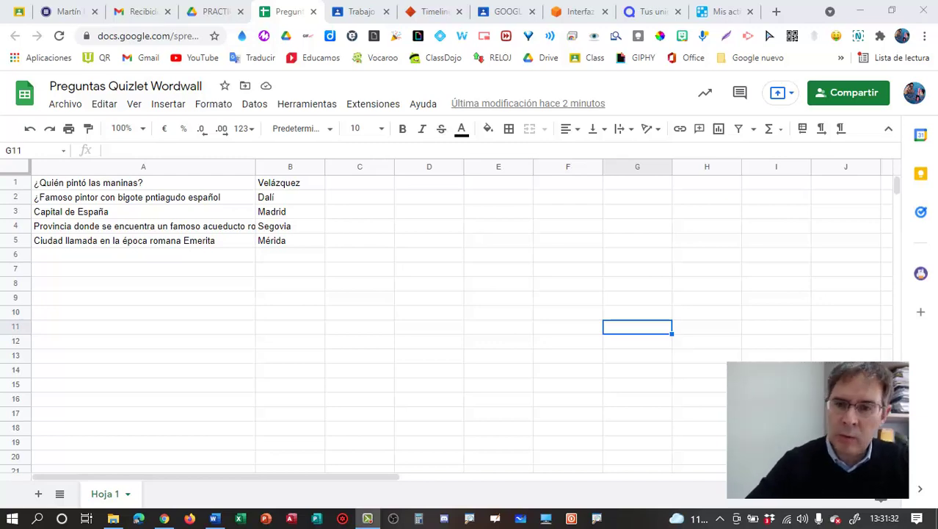
Look over the five questions and answers in columns A and B, then switch to the Quizlet home page
left_click(650, 9)
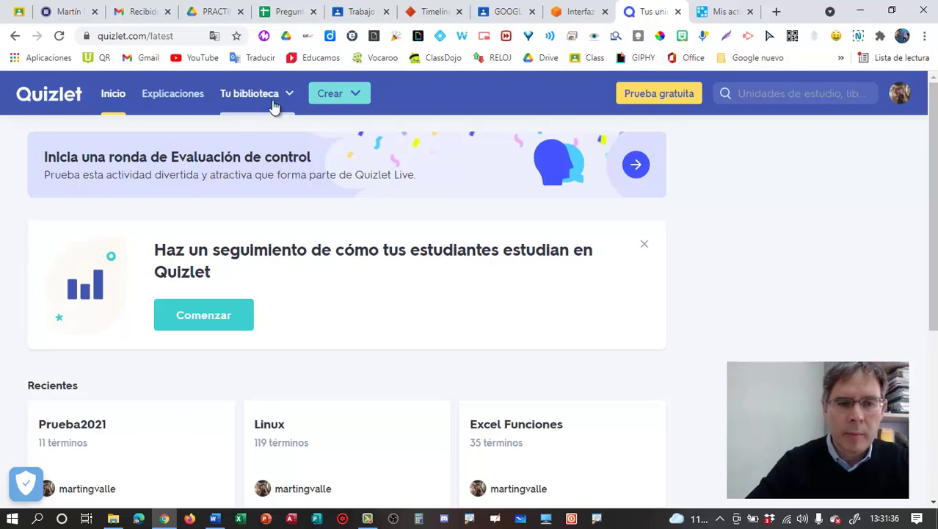
left_click(281, 14)
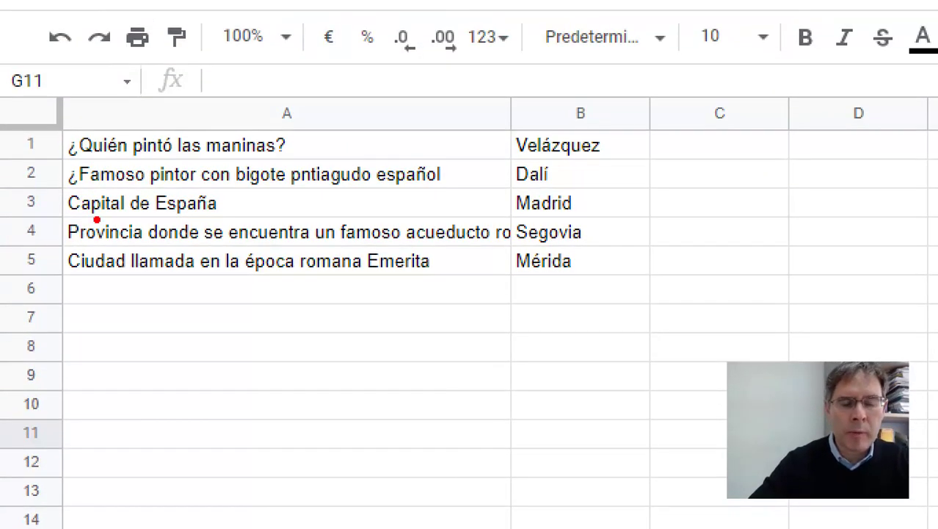
left_click_drag(140, 98, 201, 116)
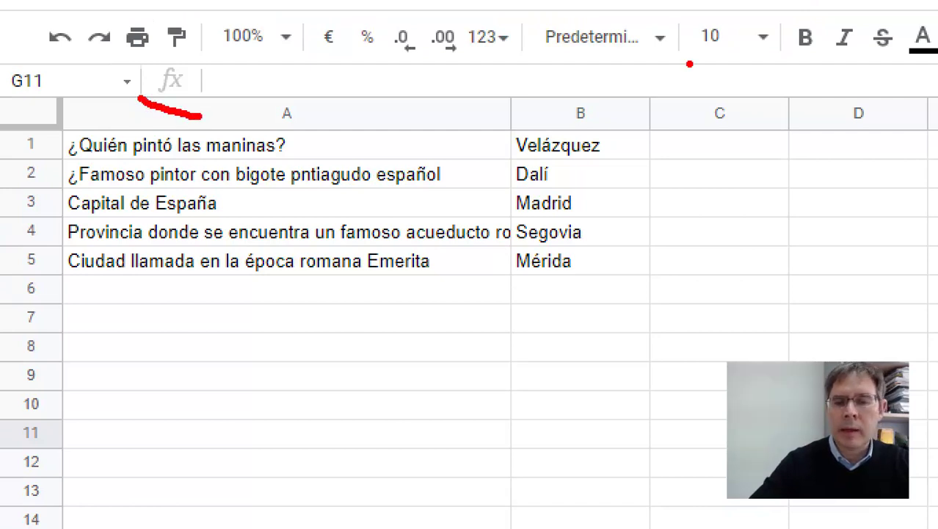
left_click_drag(559, 118, 609, 116)
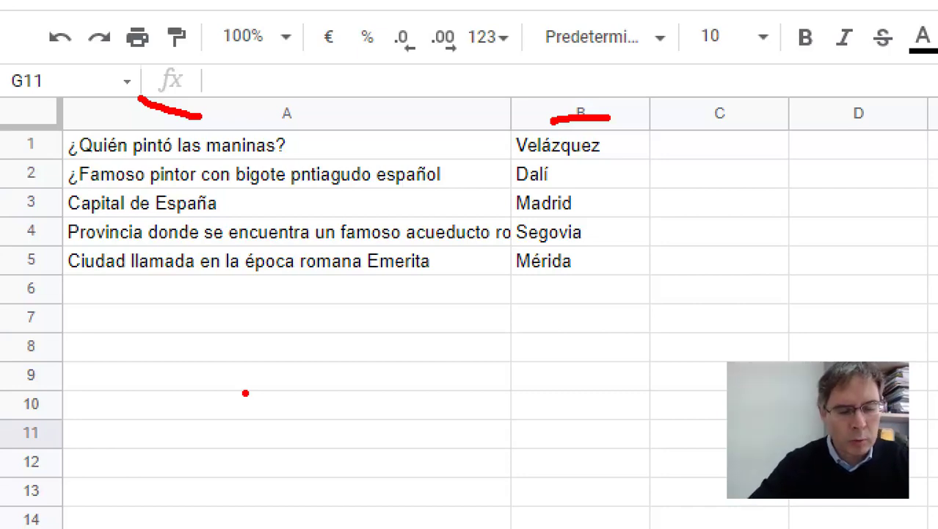
key("Escape")
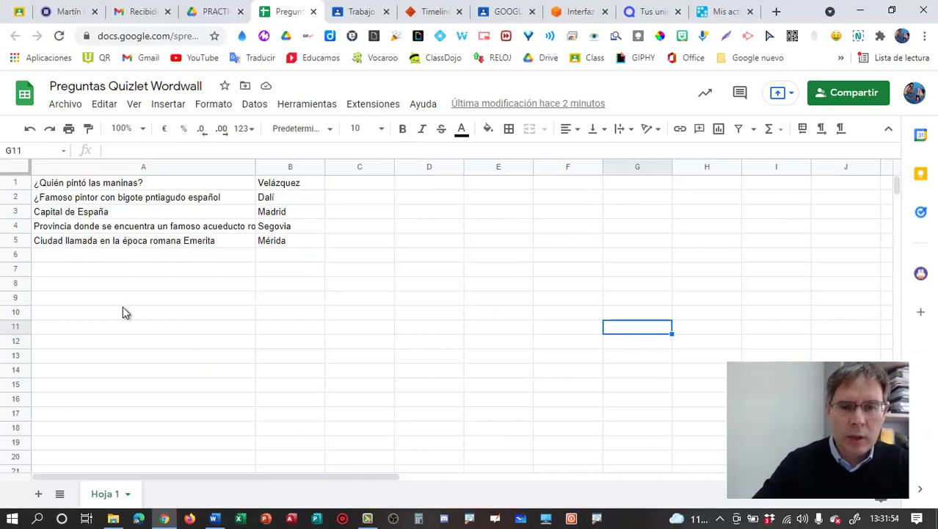
left_click(646, 13)
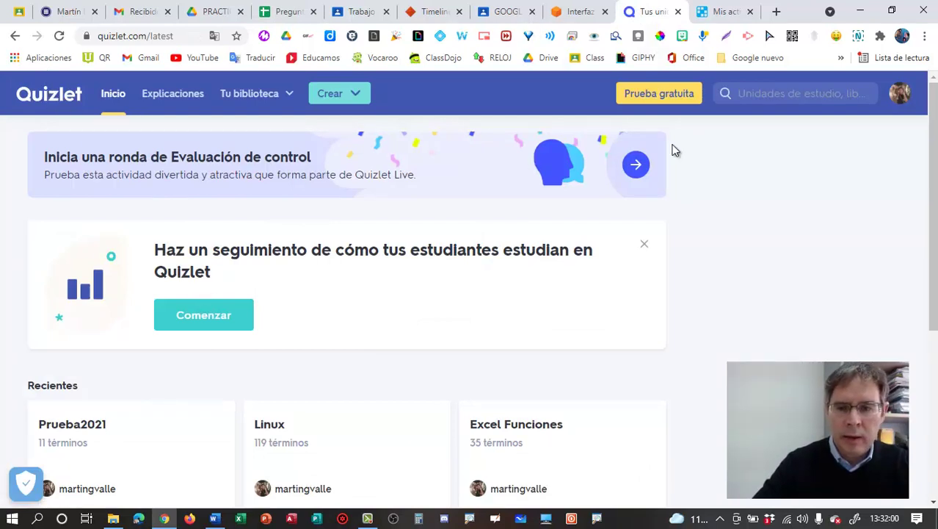
Create a new study set titled 'Preguntas' and open its Word/Excel/Google Docs import panel
left_click(356, 100)
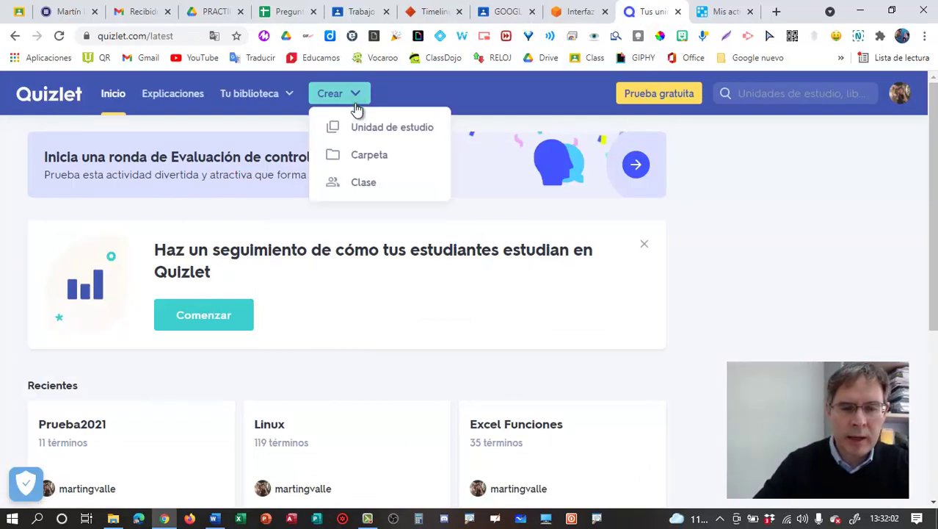
left_click(360, 130)
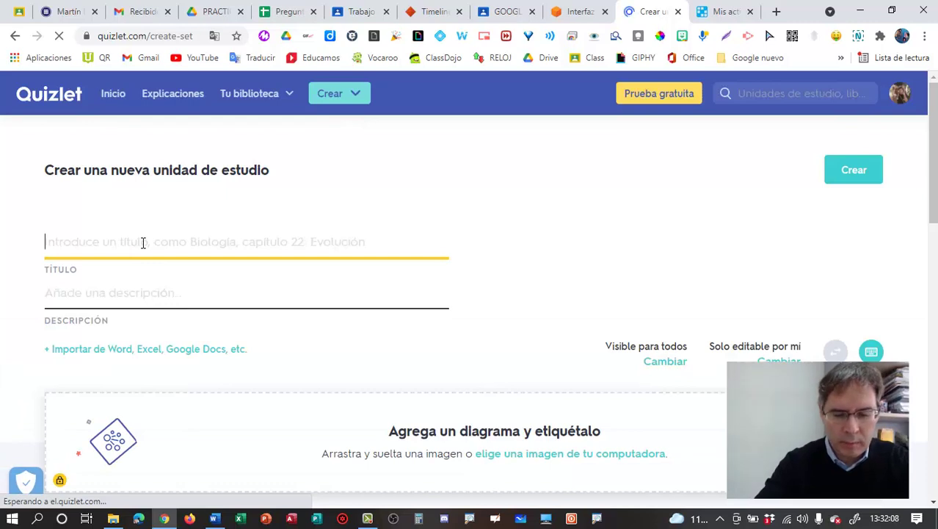
type("Preguntas")
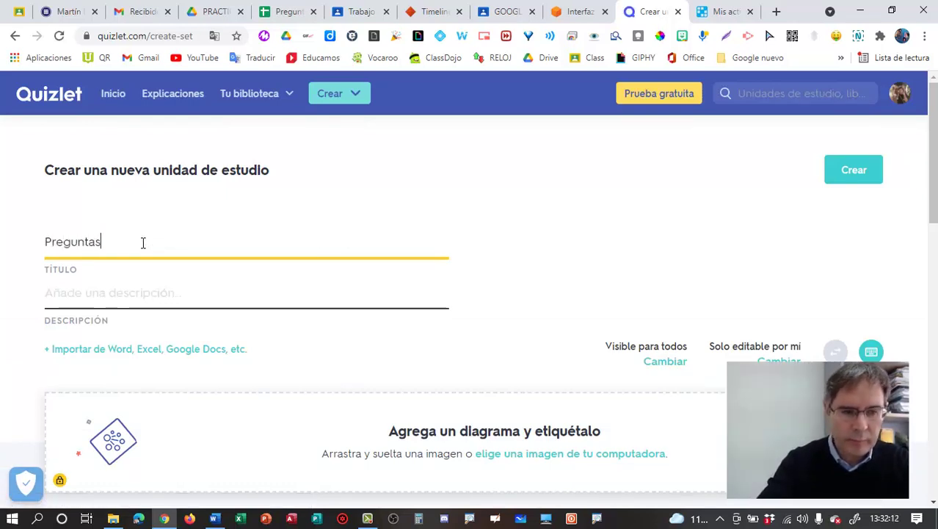
left_click(107, 297)
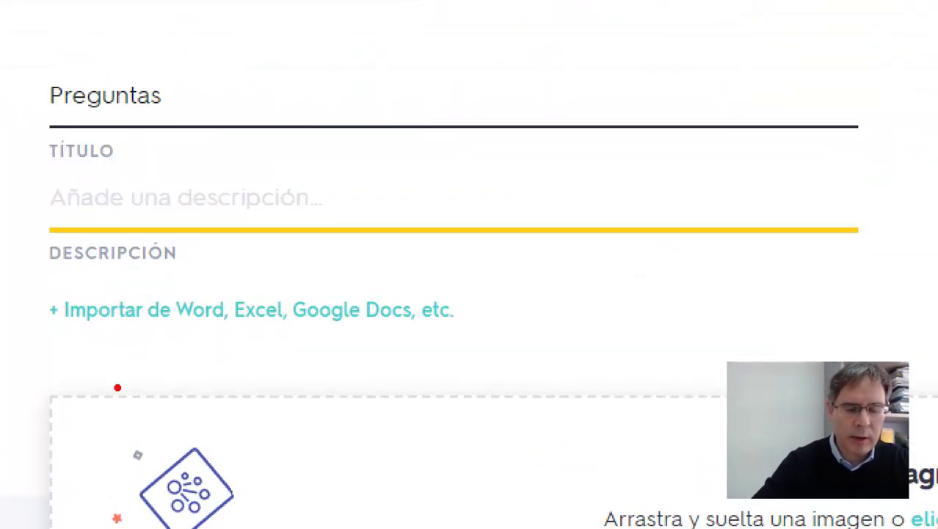
left_click_drag(125, 273, 442, 270)
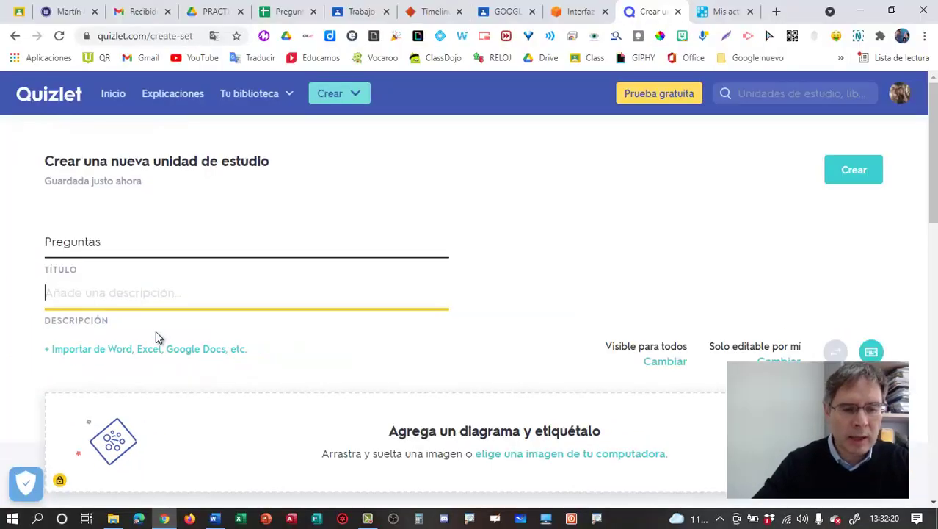
left_click(145, 351)
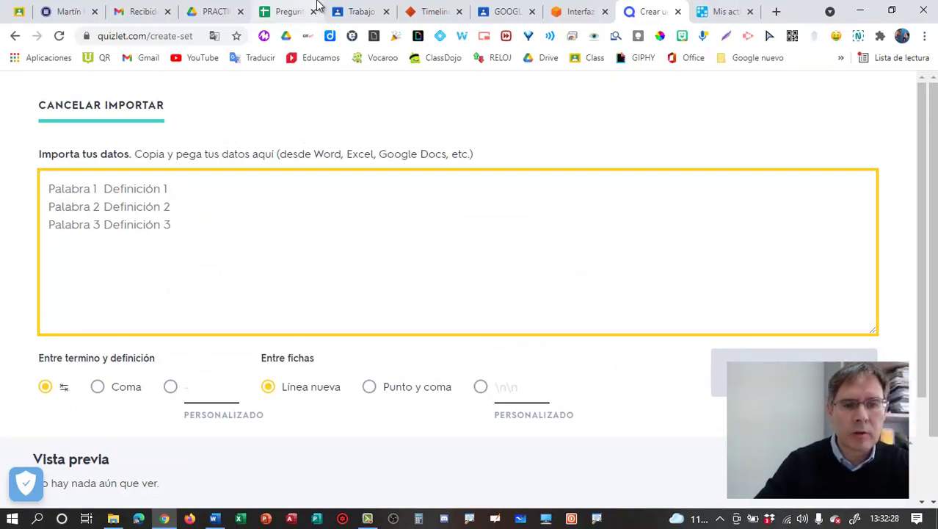
Copy the question-answer range A1:B5 from the spreadsheet and go back to Quizlet
left_click(289, 11)
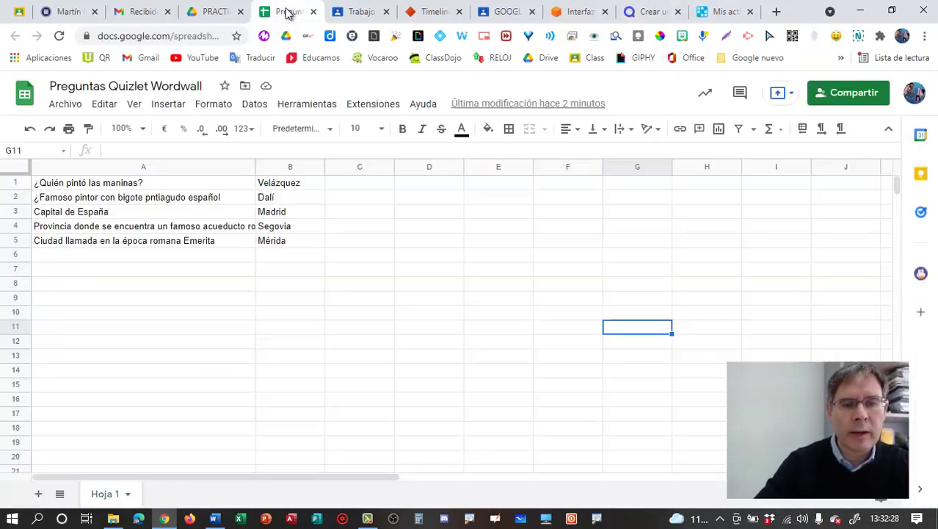
left_click(77, 184)
left_click(287, 204, "shift")
left_click_drag(288, 211, 289, 248)
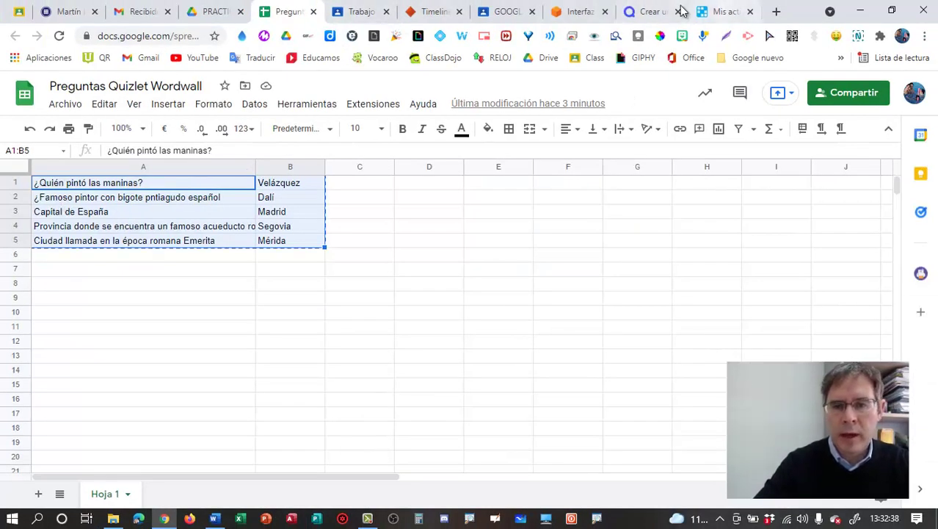
left_click(648, 11)
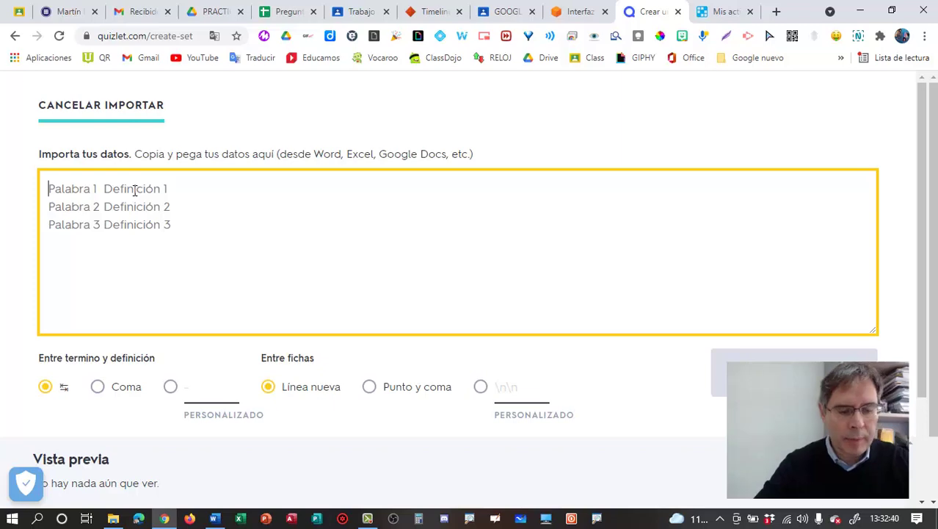
Paste the rows into the import box, keeping Tab and Línea nueva separators for 5 cards
type("¿Quién pintó las maninas?\tVelázquez ¿Famoso pintor con bigote pntiagudo español\tDalí Capital de España\tMadrid Provincia donde se encuentra un famoso acueducto romano\tSegovia Ciudad llamada en la época romana Emerita\tMérida")
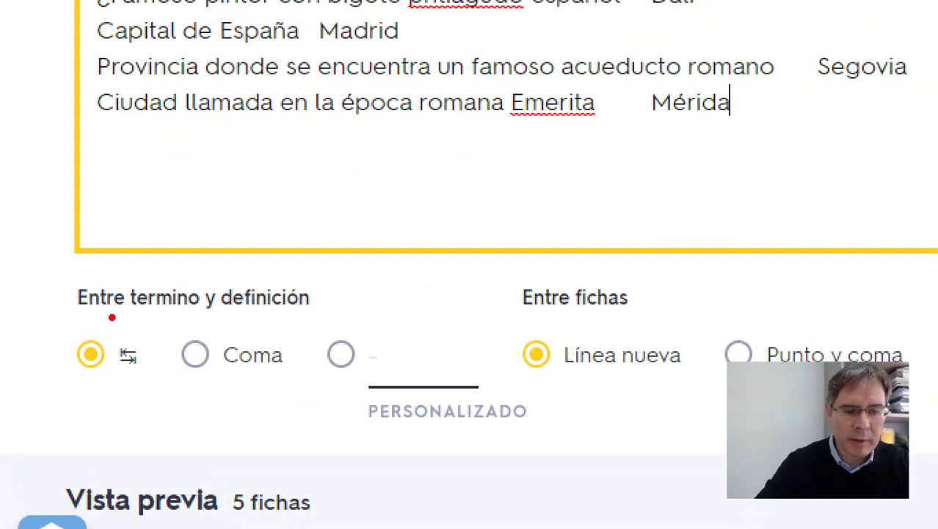
left_click_drag(112, 318, 126, 318)
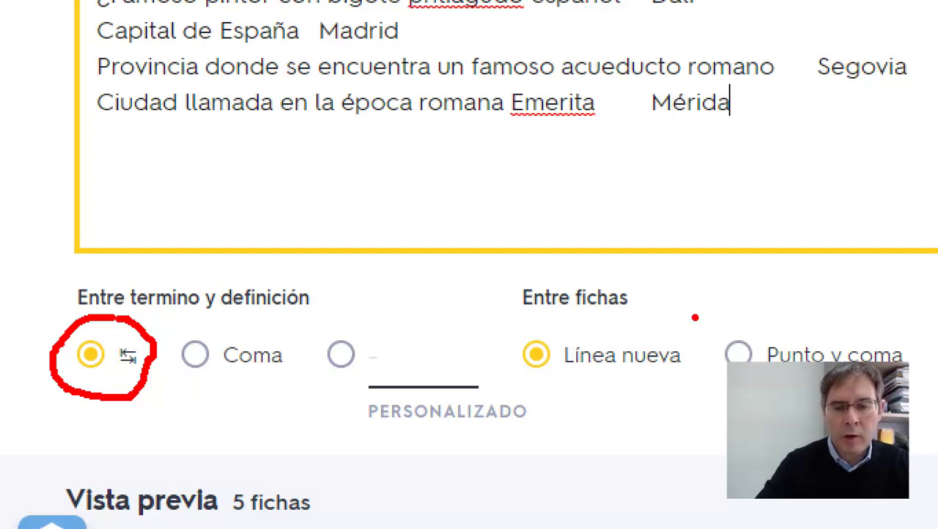
left_click_drag(654, 314, 654, 384)
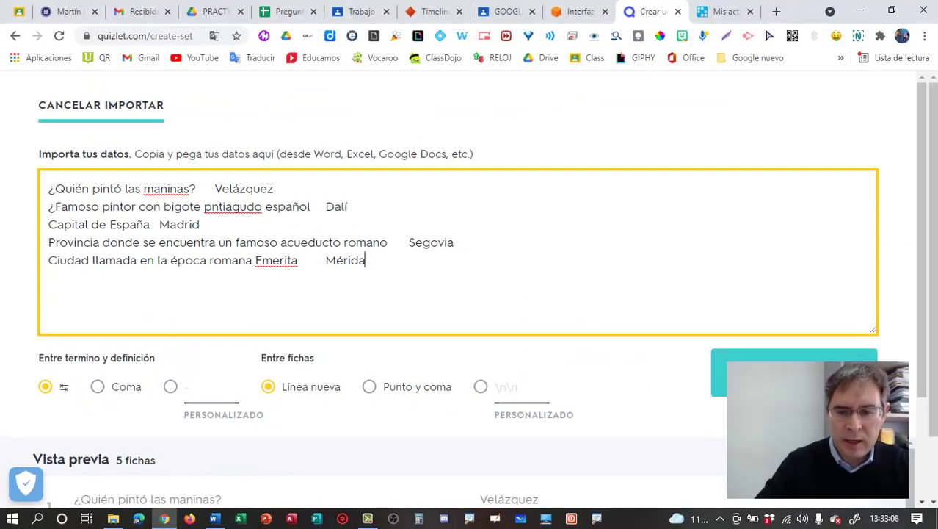
Import the pasted rows as terms and correct 'maninas' to 'Meninas' in the first term
left_click(719, 376)
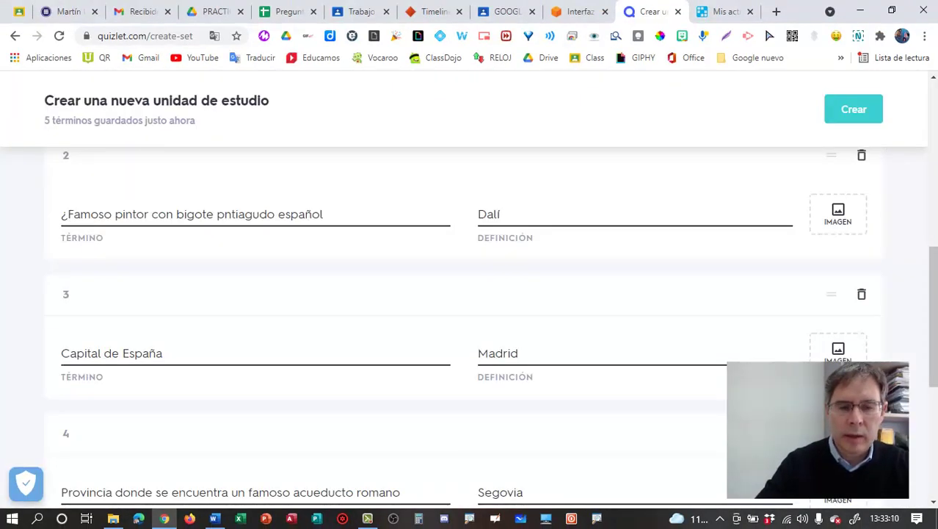
scroll(935, 229, "up", 5)
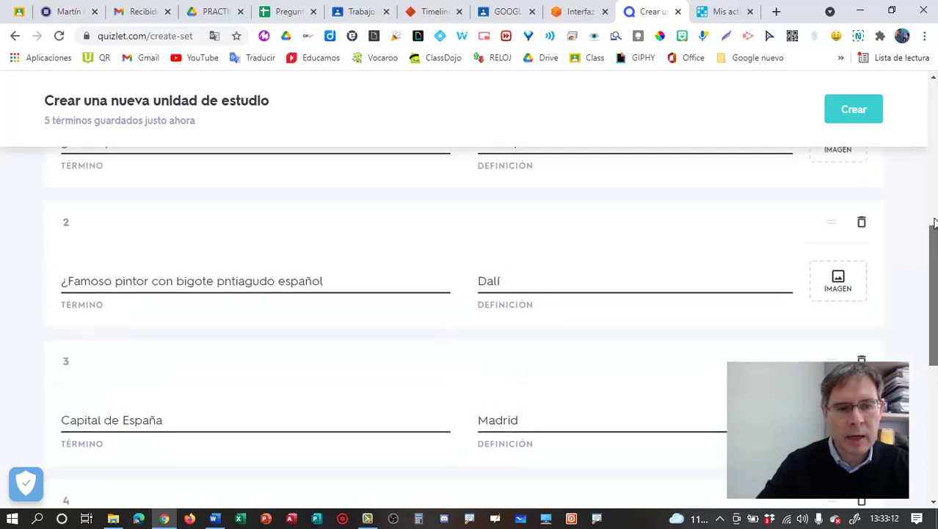
left_click_drag(936, 141, 886, 188)
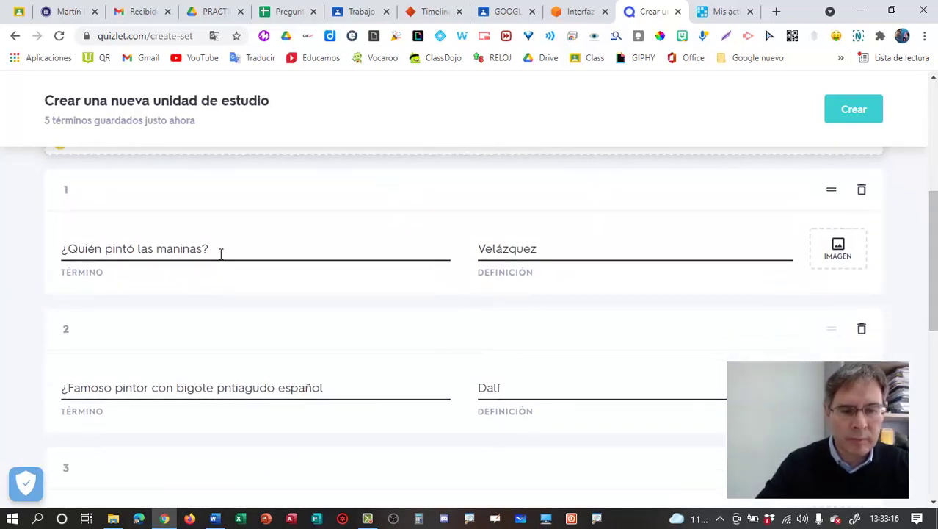
left_click(172, 250)
key("BackSpace")
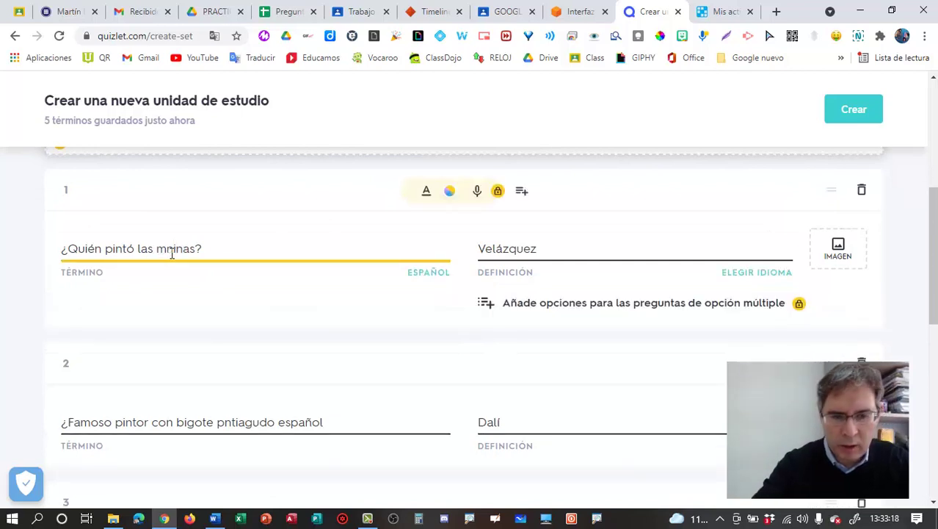
key("BackSpace")
type("Me")
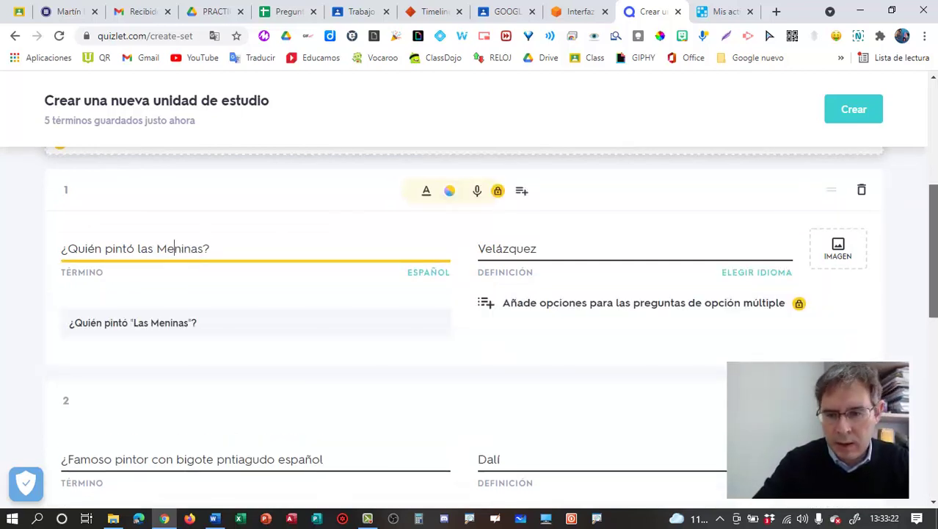
Fix 'pntiagudo' to 'puntiagudo' in term 2 and review all five cards
scroll(172, 252, "down", 1)
left_click_drag(935, 261, 935, 315)
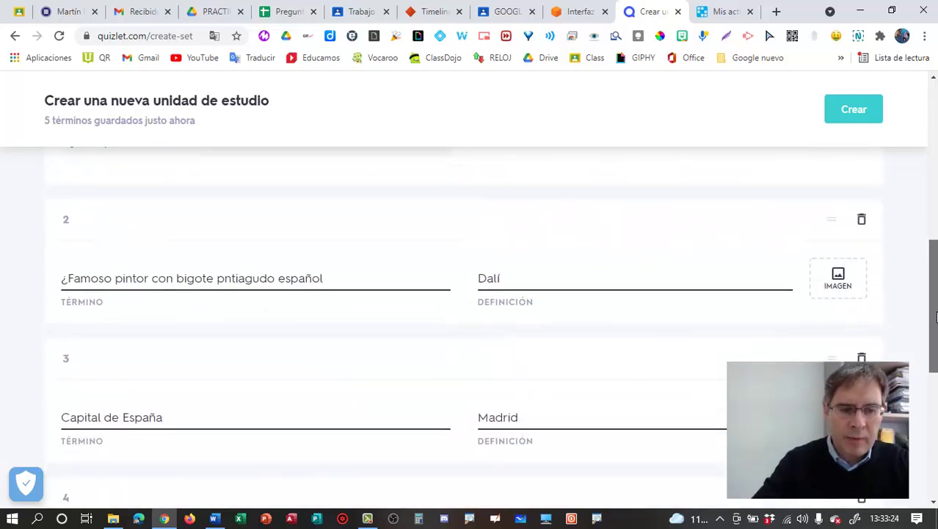
left_click(226, 279)
type("u")
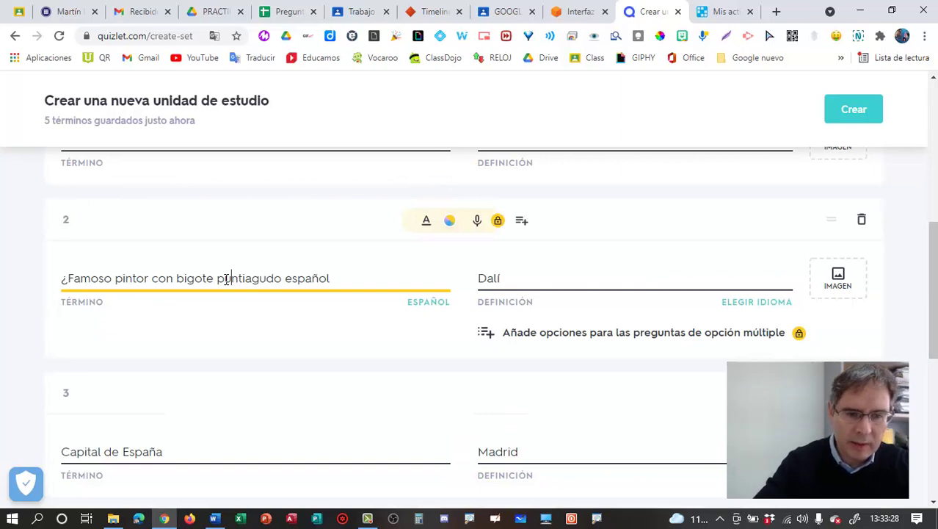
mouse_move(936, 309)
left_mouse_down()
mouse_move(936, 366)
mouse_move(934, 147)
left_mouse_up()
scroll(470, 331, "down", 4)
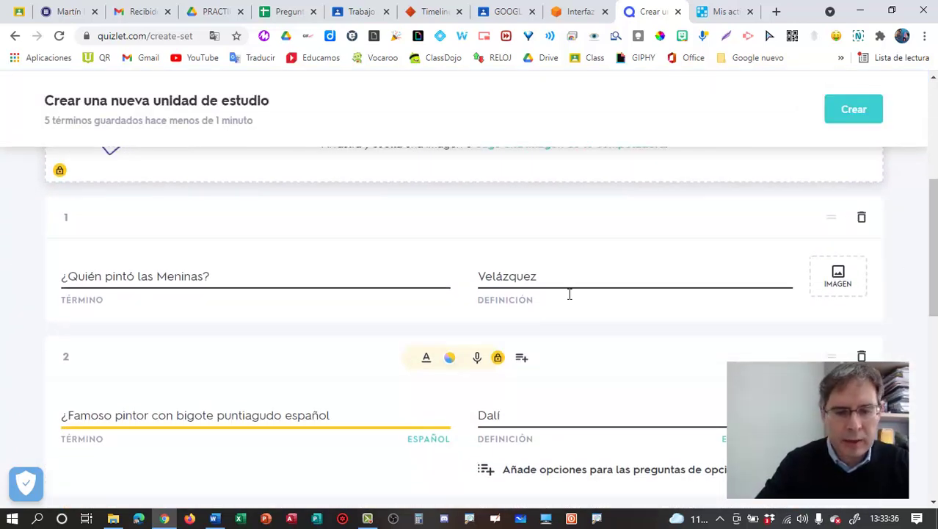
scroll(935, 360, "down", 4)
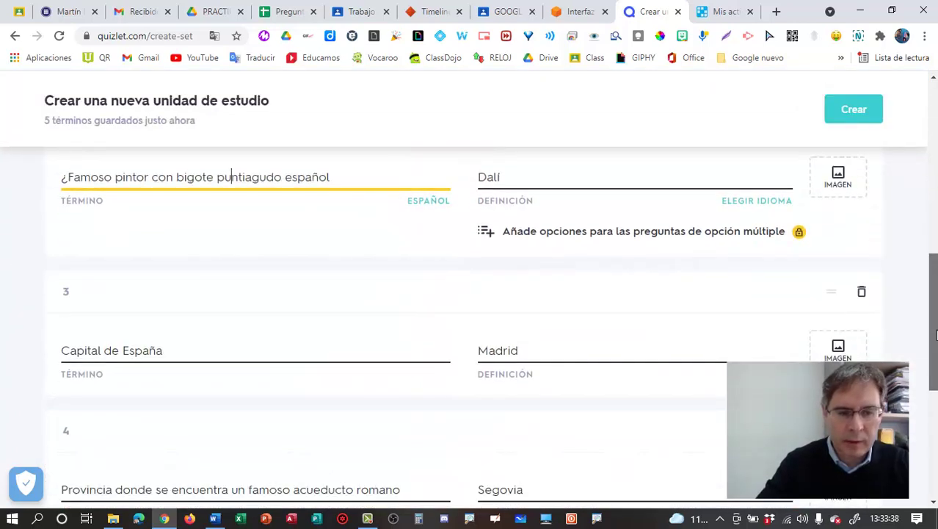
scroll(936, 359, "down", 3)
scroll(935, 360, "up", 10)
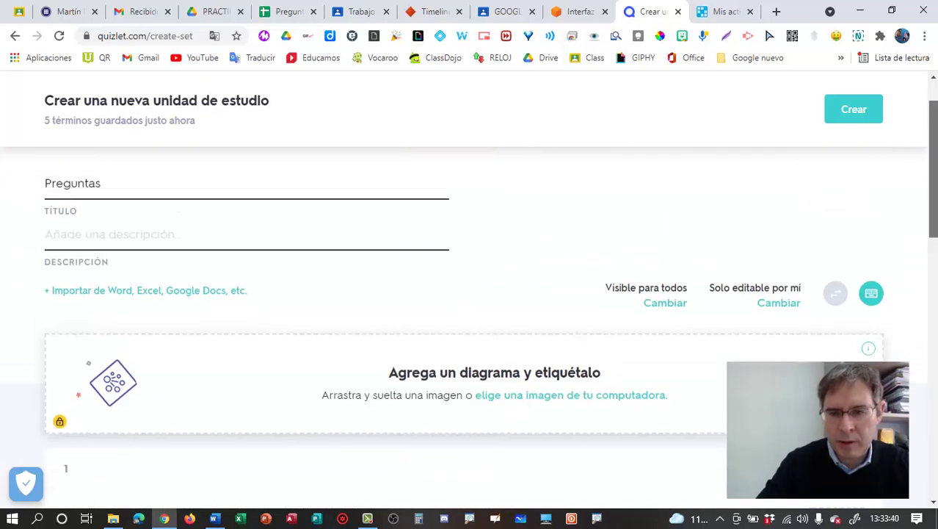
Choose Español as the definitions' language after the error, then create the Preguntas set
left_click(857, 180)
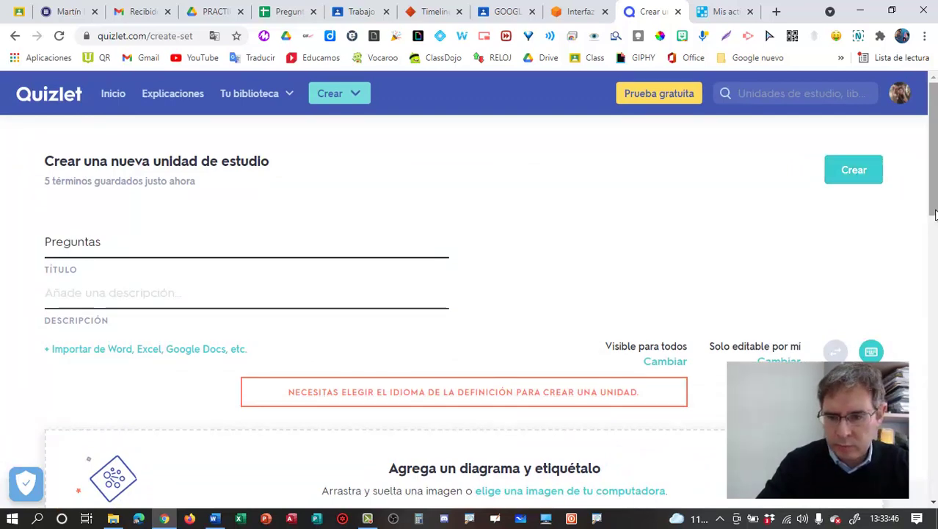
left_click_drag(936, 230, 936, 370)
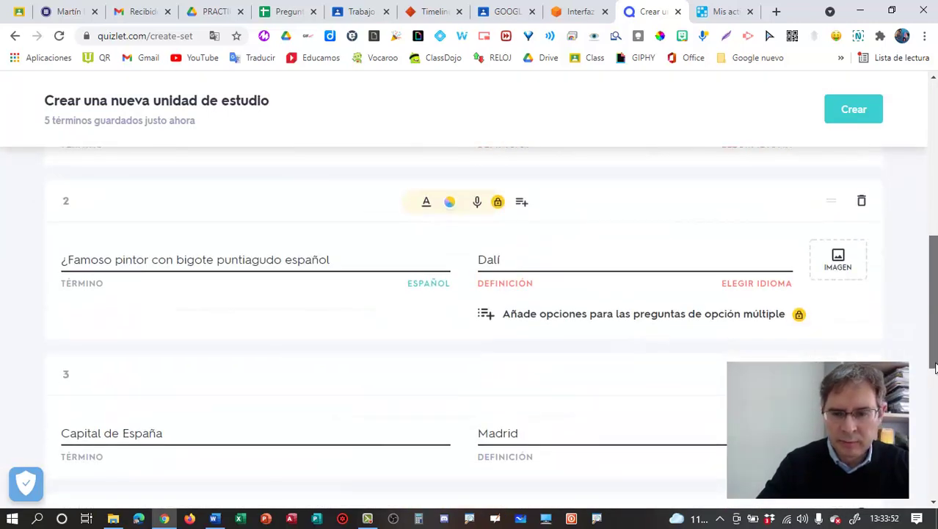
left_click(771, 283)
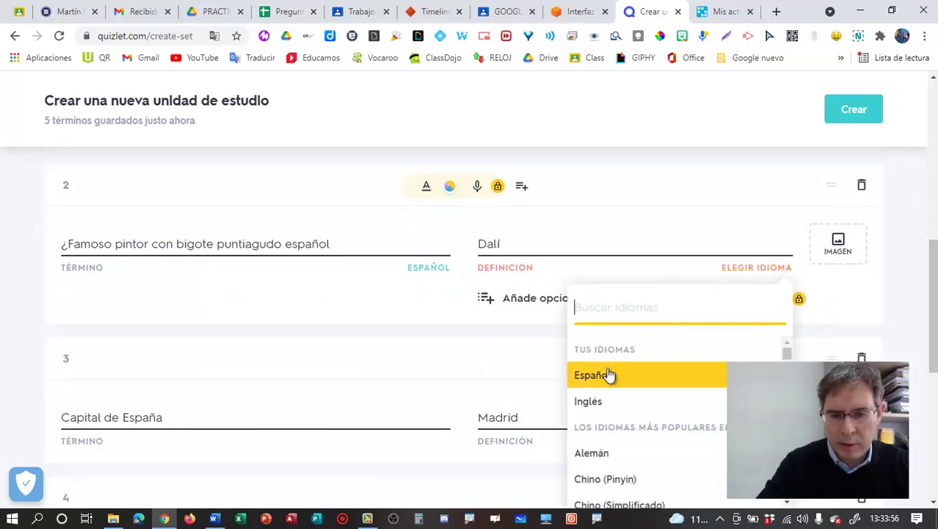
left_click(607, 375)
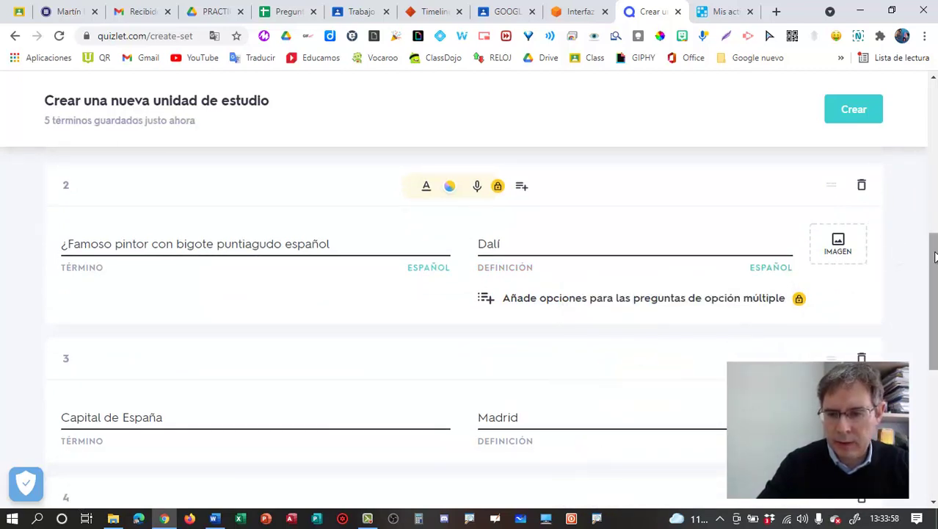
scroll(921, 251, "up", 4)
left_click(854, 115)
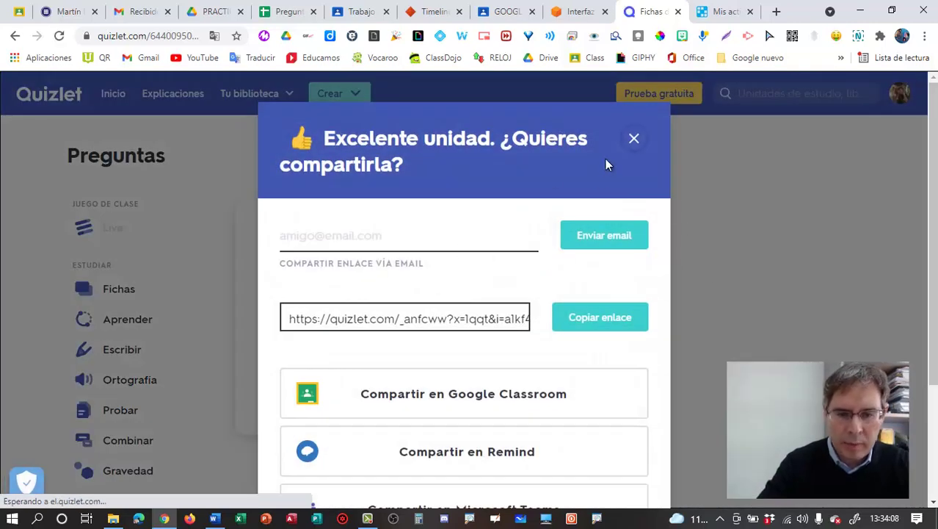
Dismiss the share dialog and browse to the second flashcard and back
left_click(633, 140)
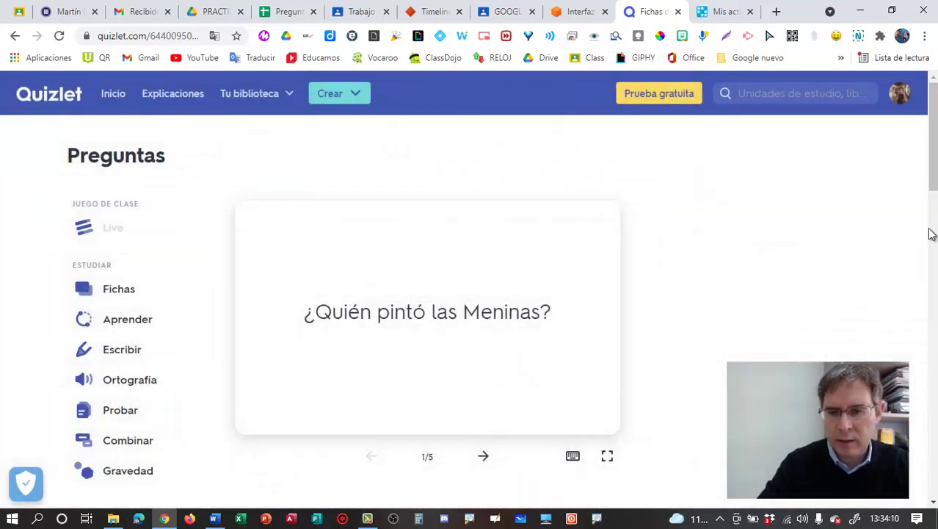
scroll(931, 220, "down", 1)
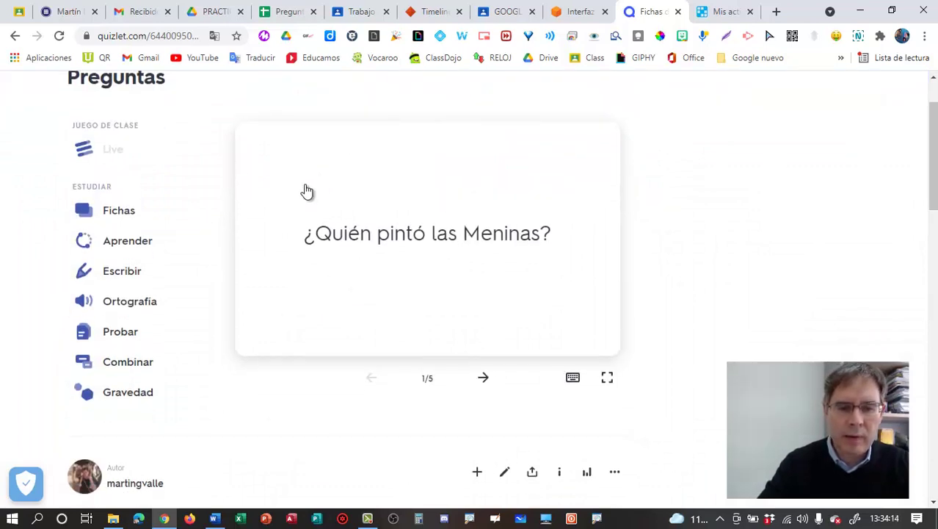
left_click(486, 381)
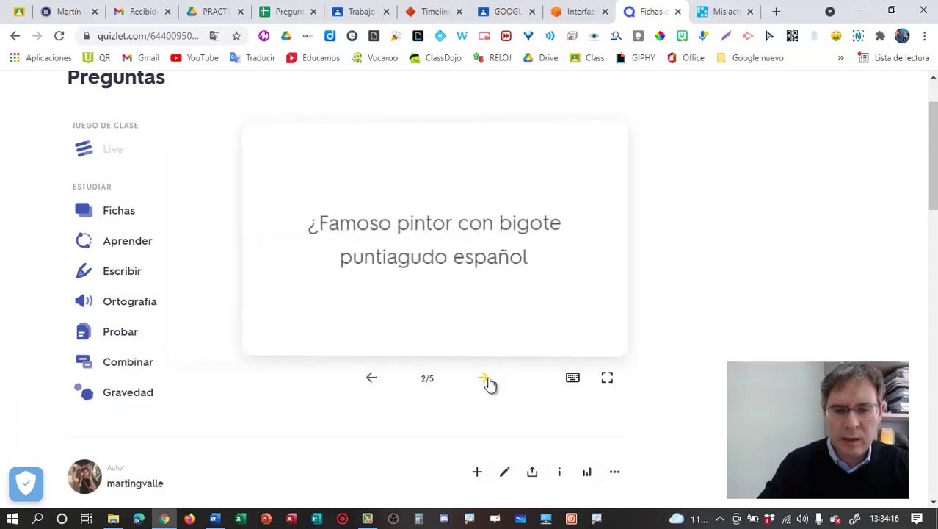
left_click(374, 383)
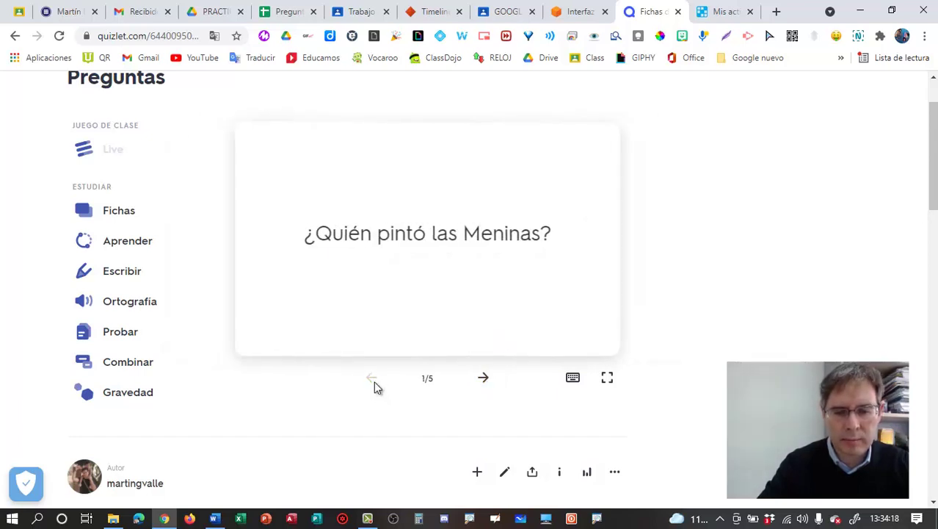
Flip the first card to reveal Velázquez and back, then open the Combinar game
left_click(464, 252)
left_click(464, 252)
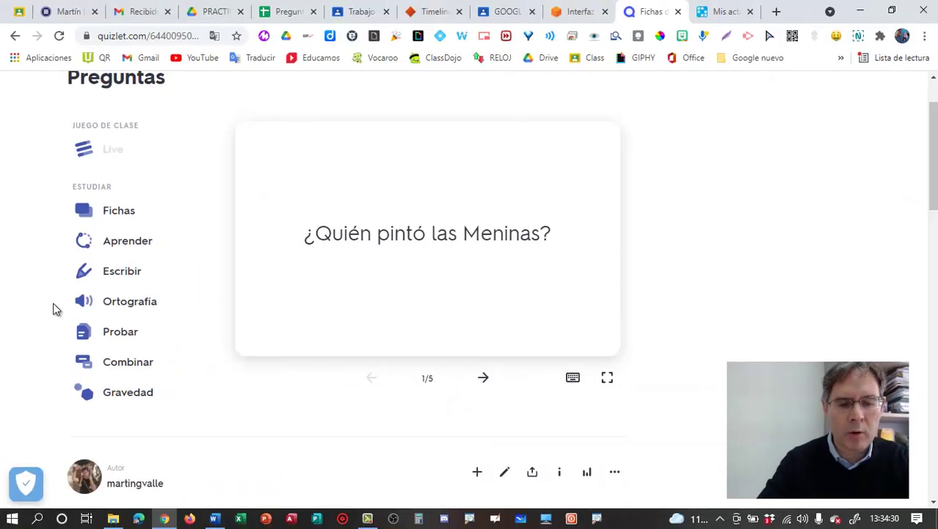
left_click(118, 363)
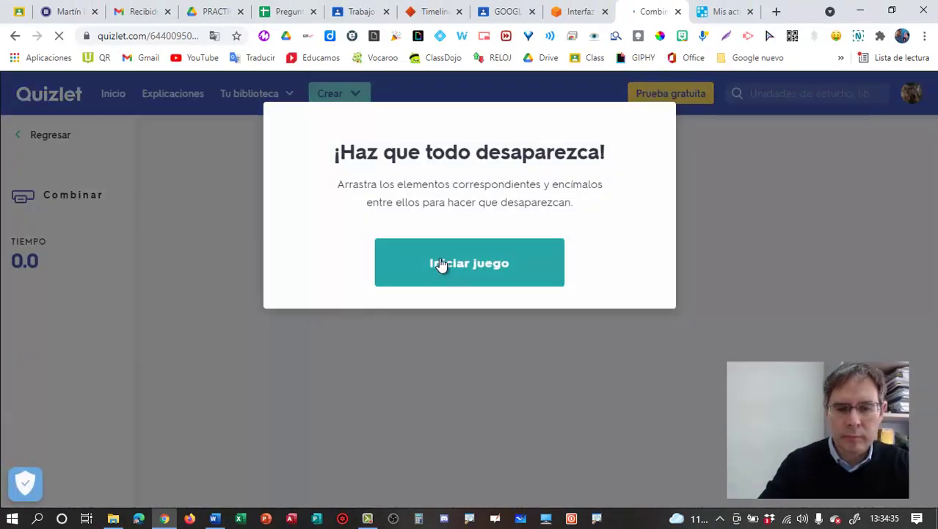
Match Madrid, Mérida, Segovia, Dalí and Velázquez with their clues, finishing in 17.2 seconds
left_click(440, 264)
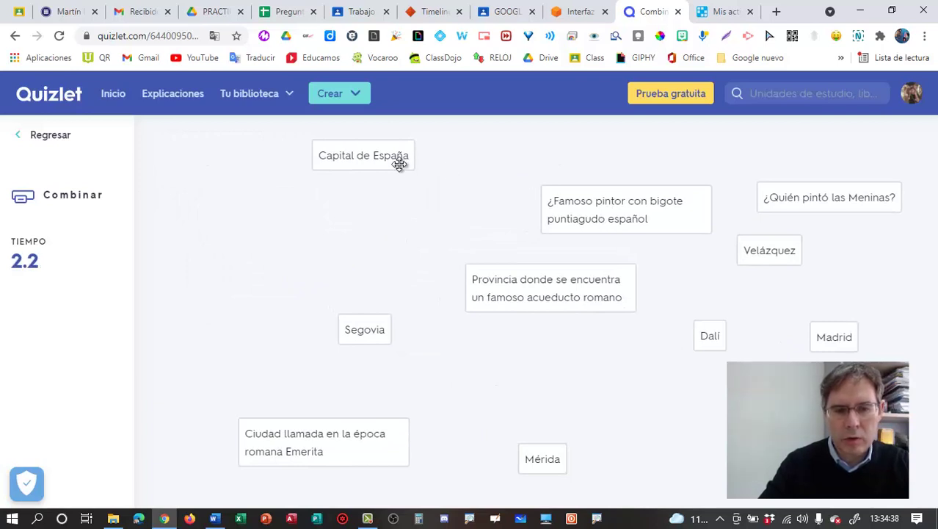
left_click_drag(382, 155, 374, 189)
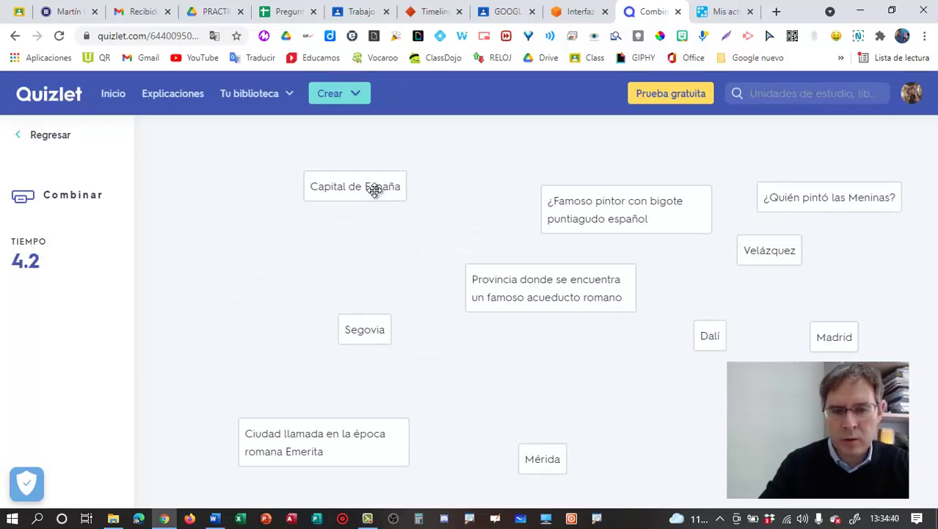
left_click_drag(375, 189, 850, 344)
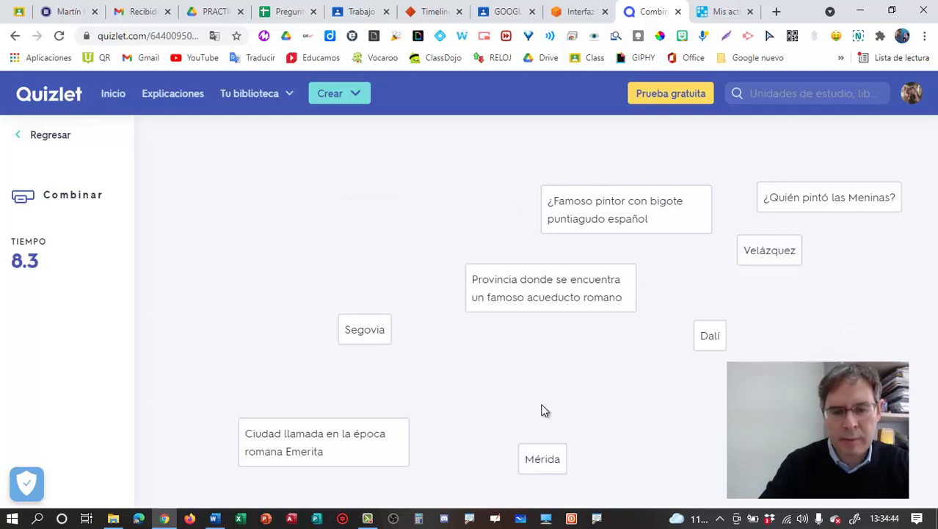
left_click_drag(536, 457, 338, 432)
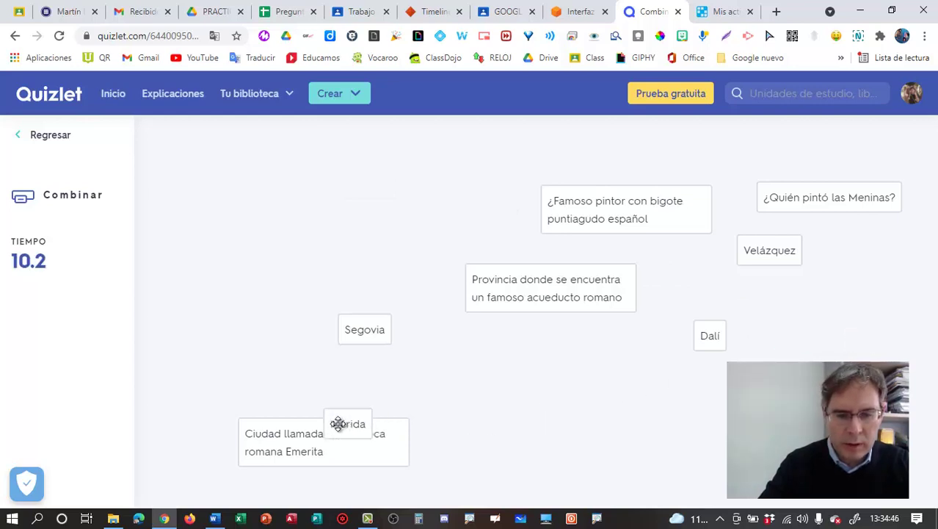
left_click_drag(355, 340, 553, 290)
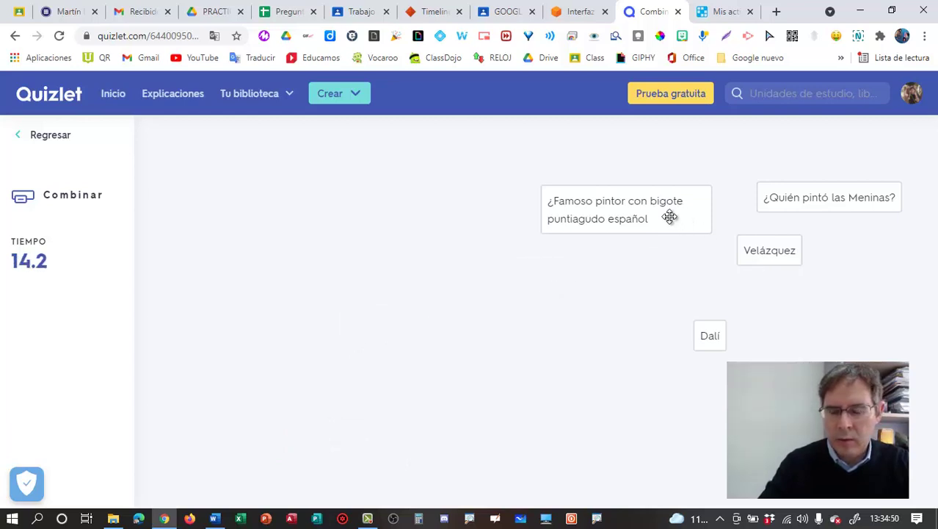
left_click_drag(670, 215, 710, 338)
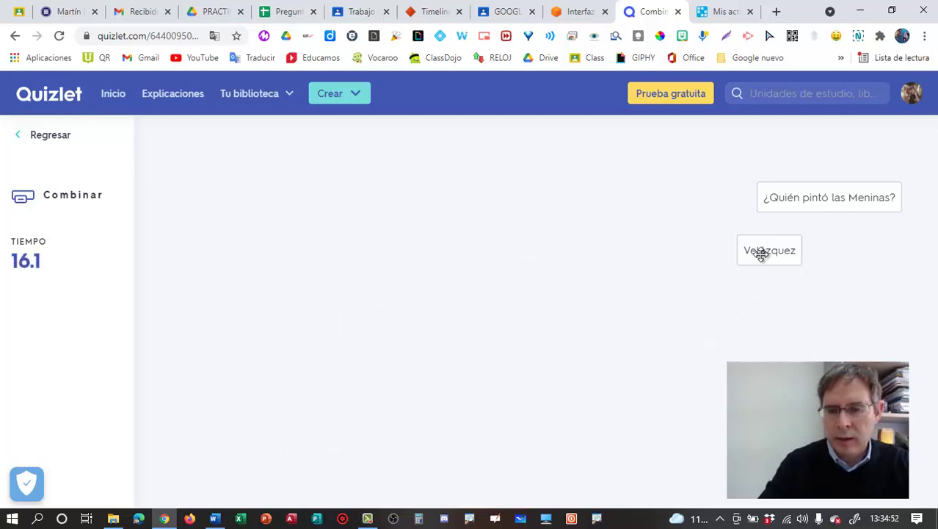
left_click_drag(761, 254, 812, 205)
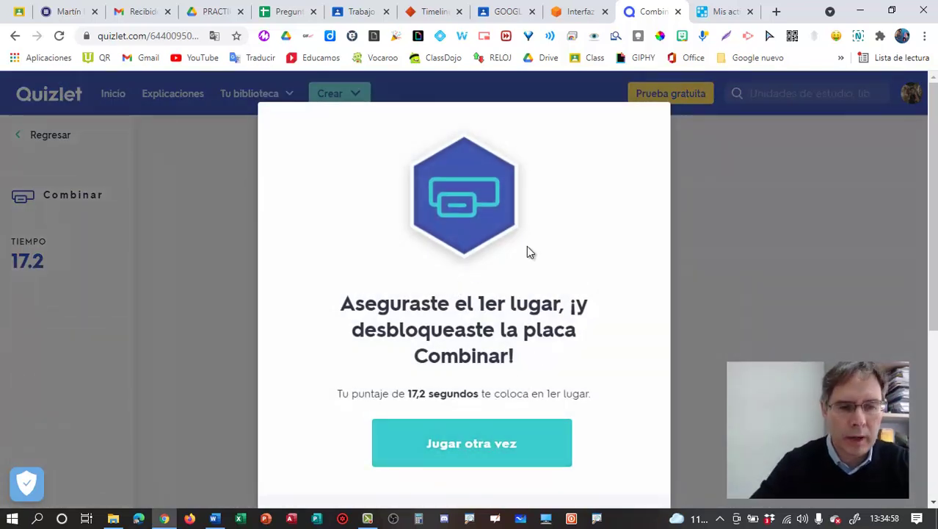
Leave the match results, view the achievements earned, and return to the Quizlet home page
left_click(24, 139)
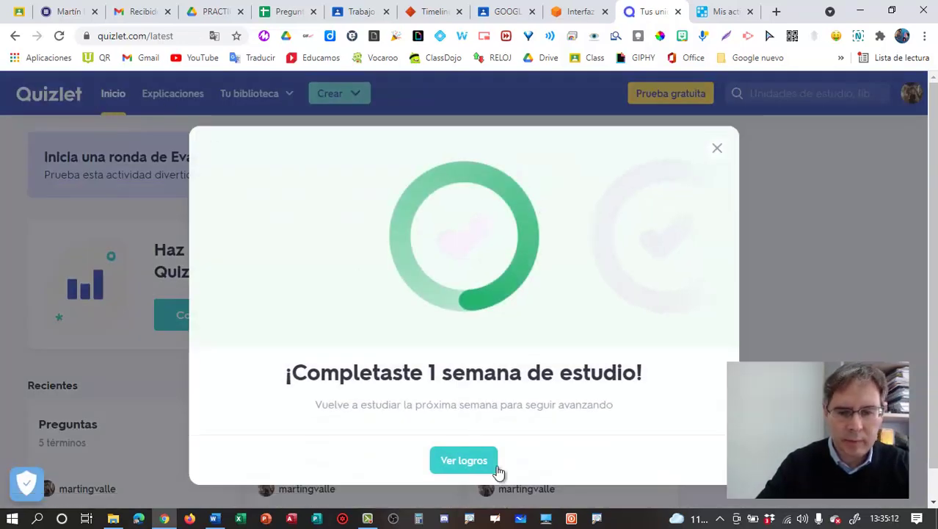
left_click(480, 463)
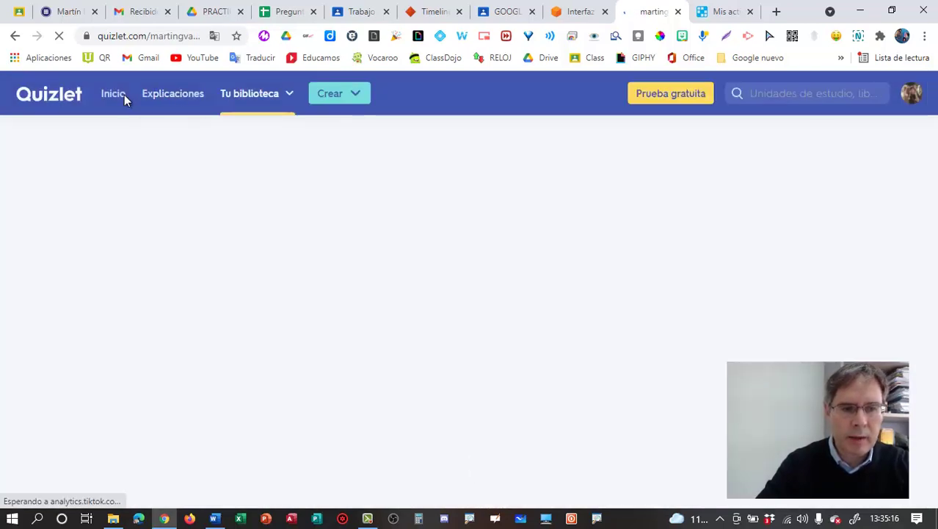
left_click(124, 95)
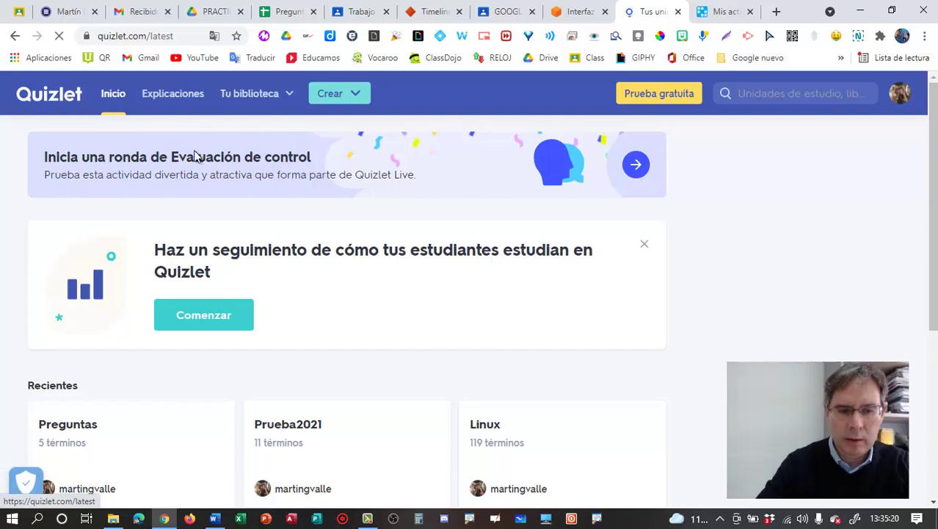
Reopen the Preguntas set from Recientes, showing its 17 s best, then switch to Wordwall
scroll(934, 277, "down", 1)
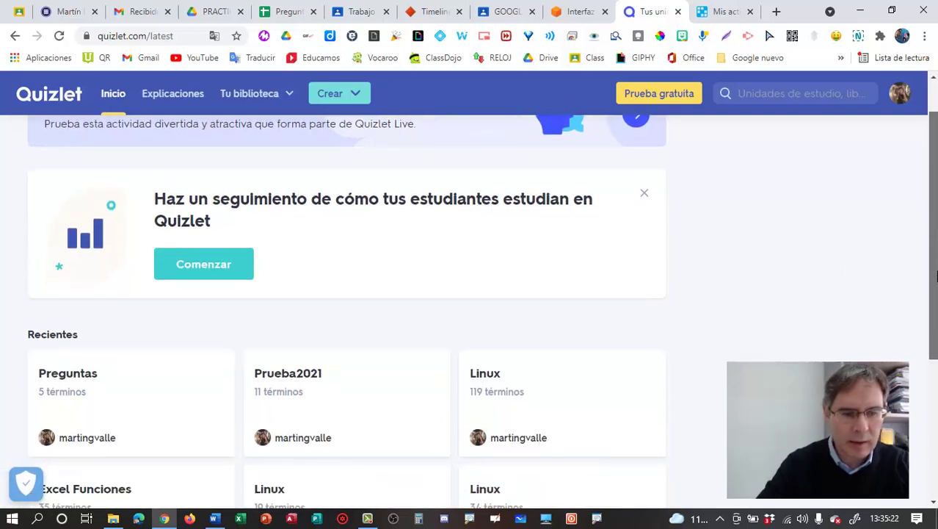
scroll(935, 277, "down", 2)
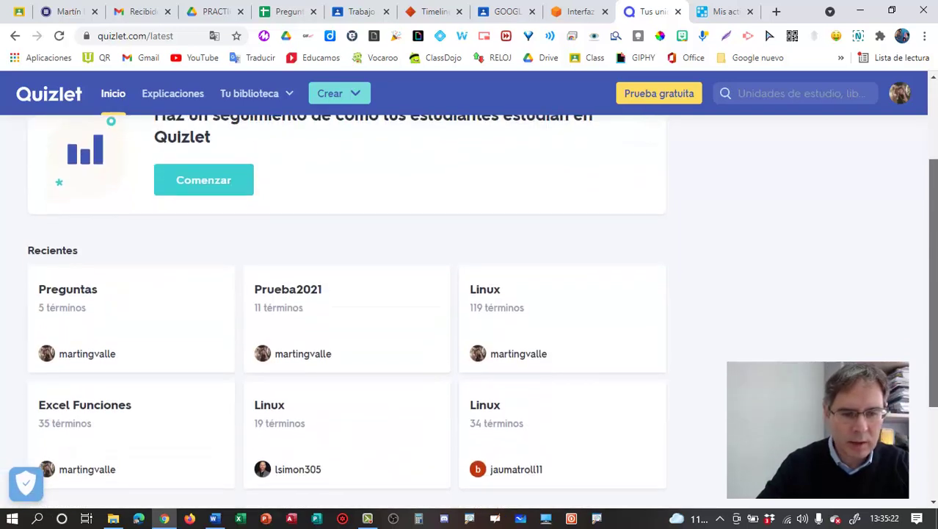
left_click(87, 268)
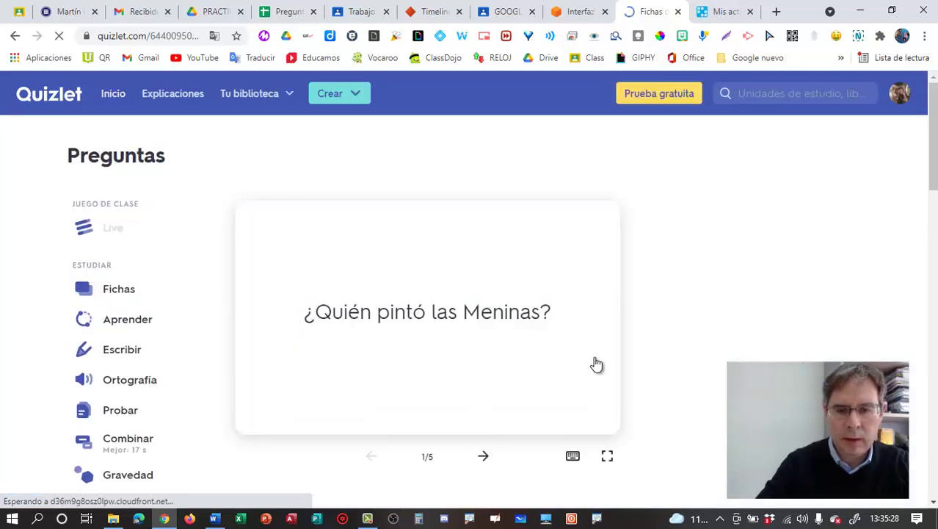
mouse_move(933, 177)
left_mouse_down()
mouse_move(934, 225)
mouse_move(934, 202)
left_mouse_up()
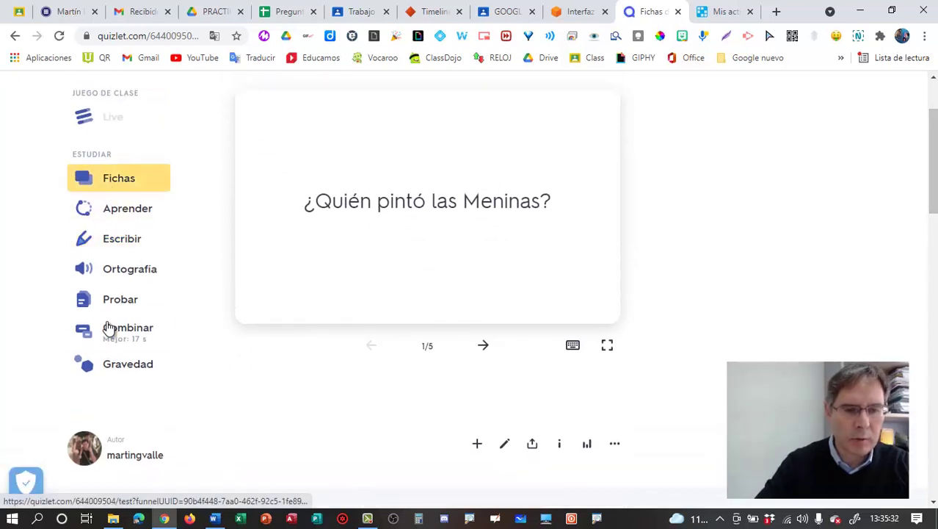
left_click(724, 10)
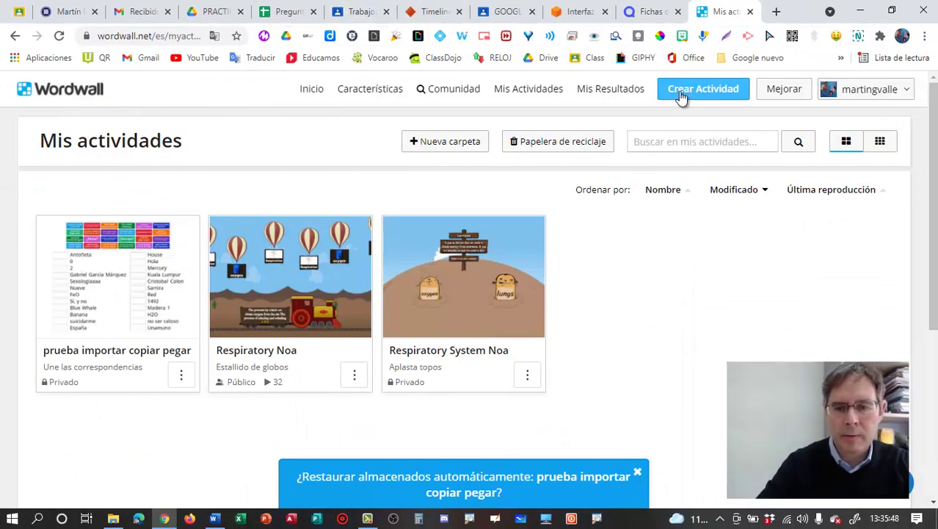
Create a new Wordwall activity and pick the Voltear fichas flip-card template
left_click(681, 94)
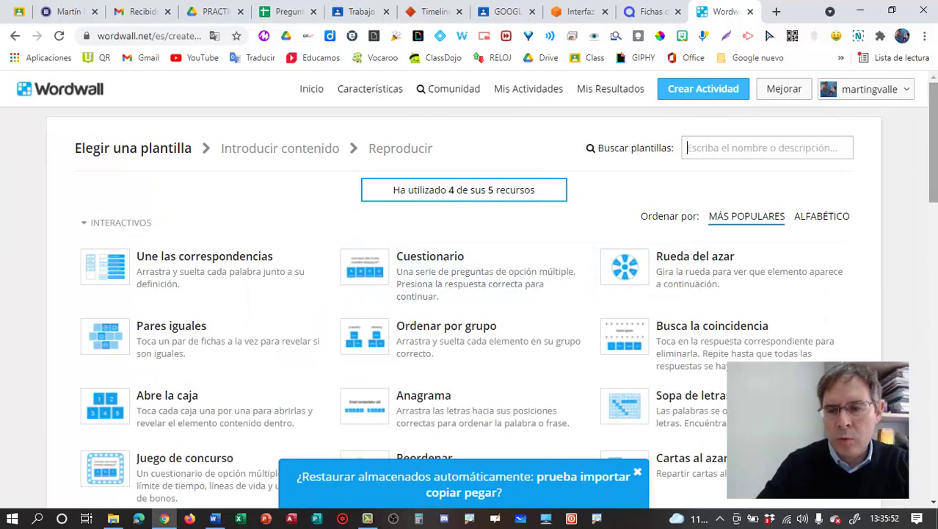
scroll(586, 291, "down", 1)
scroll(935, 223, "down", 3)
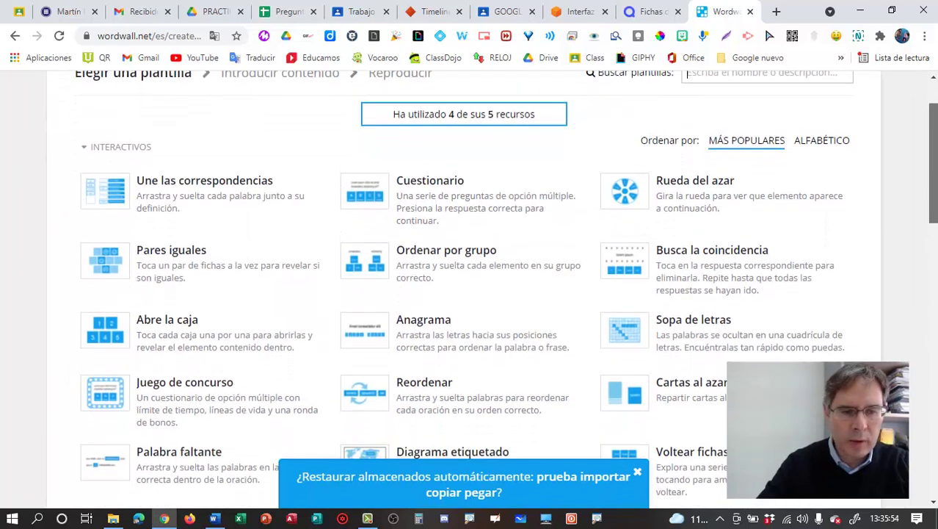
scroll(935, 224, "down", 2)
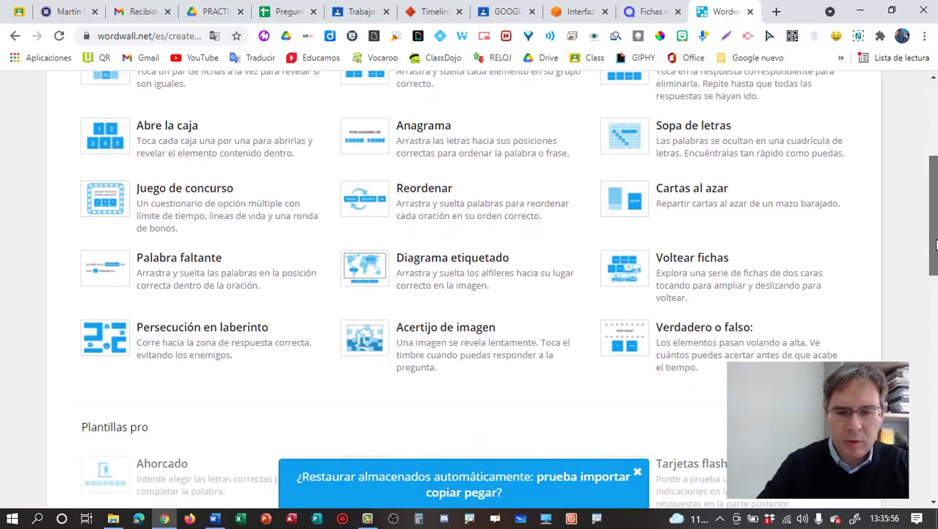
scroll(874, 253, "up", 2)
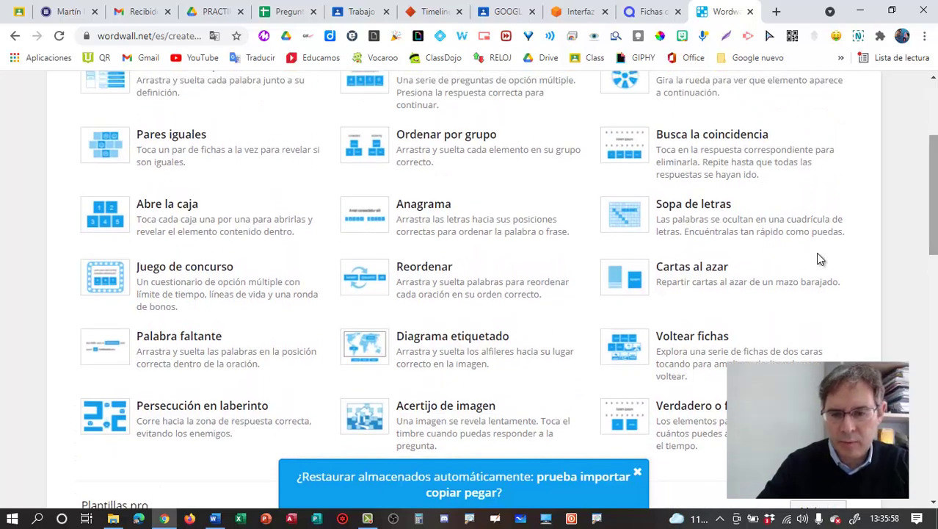
left_click(675, 341)
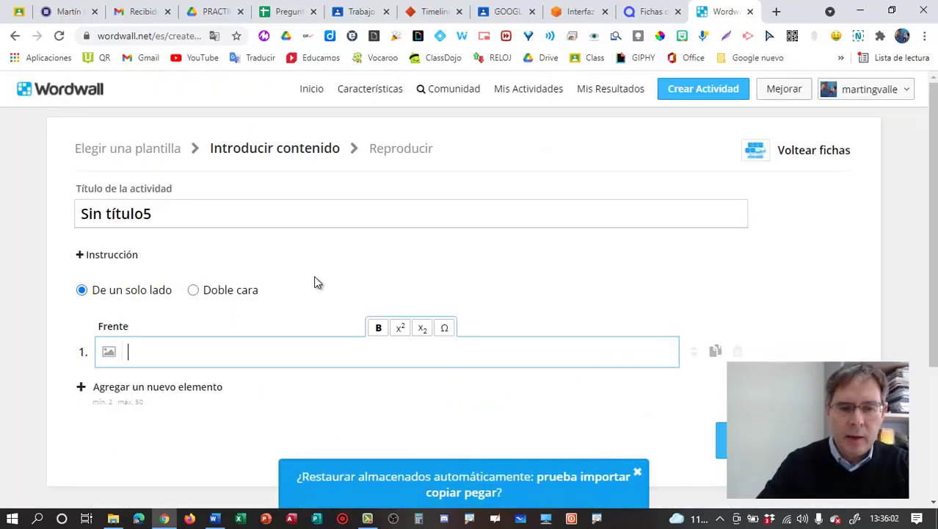
Rename the 'Sin título5' activity to 'Prueba' and make its cards Doble cara
left_click_drag(160, 210, 80, 211)
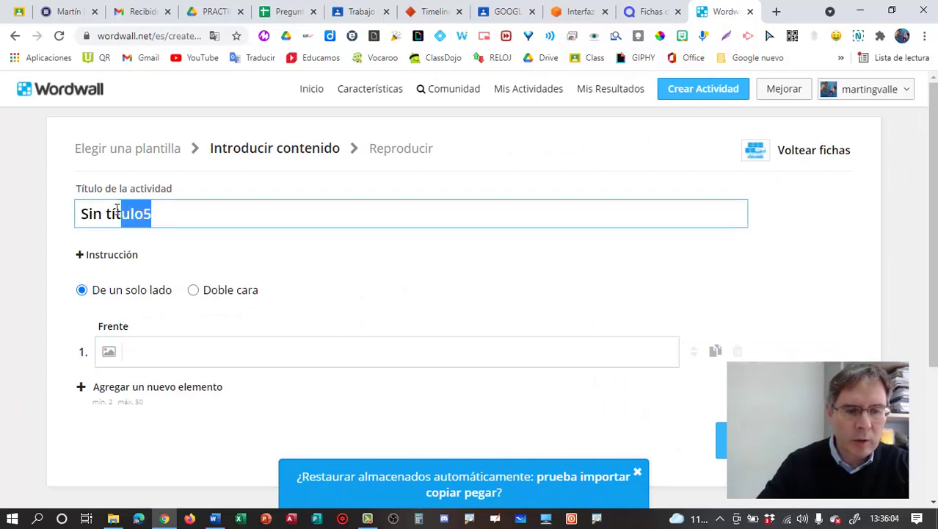
type("Prueba")
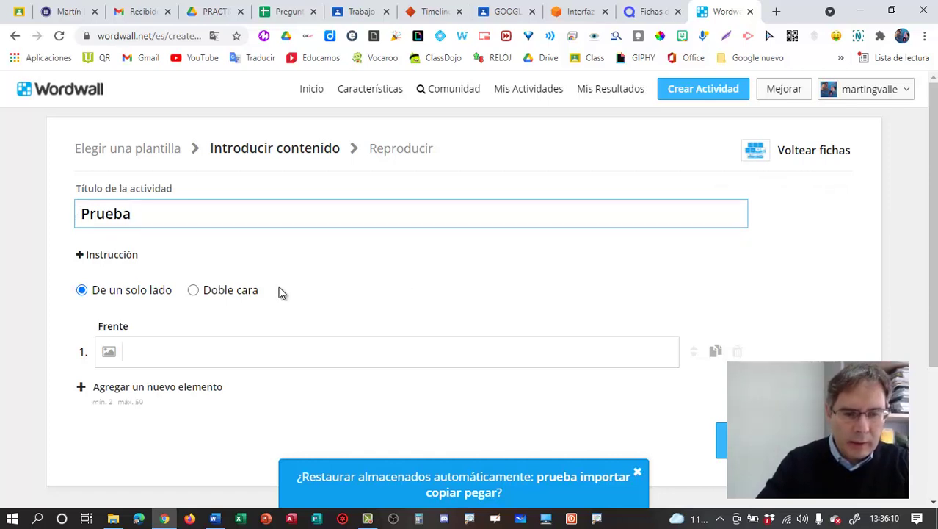
left_click(199, 291)
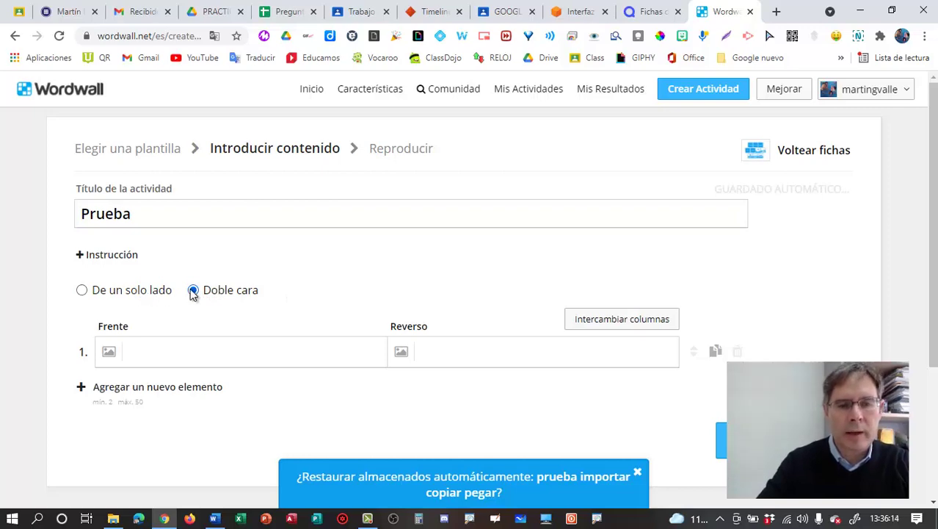
Copy the question–answer range A1:B5 from the sheet and return to card 1's Frente field
left_click(281, 12)
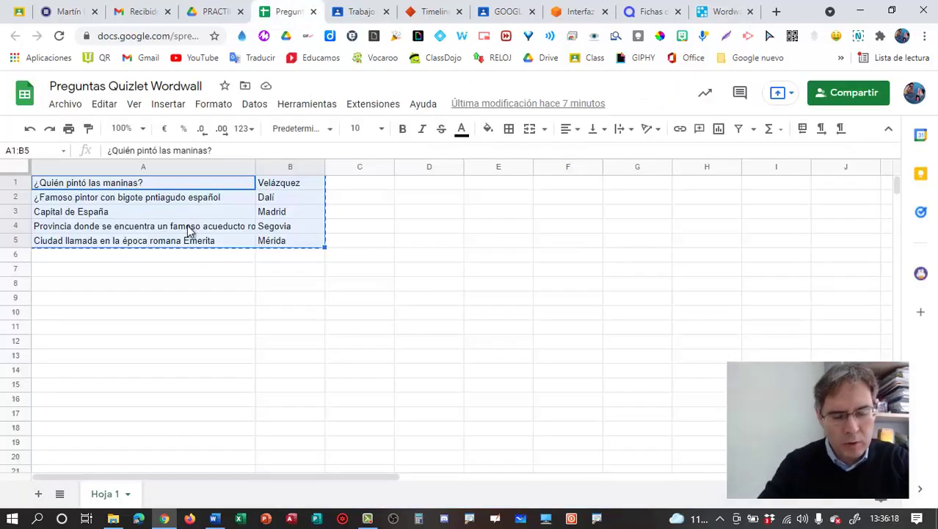
left_click(724, 11)
left_click(175, 357)
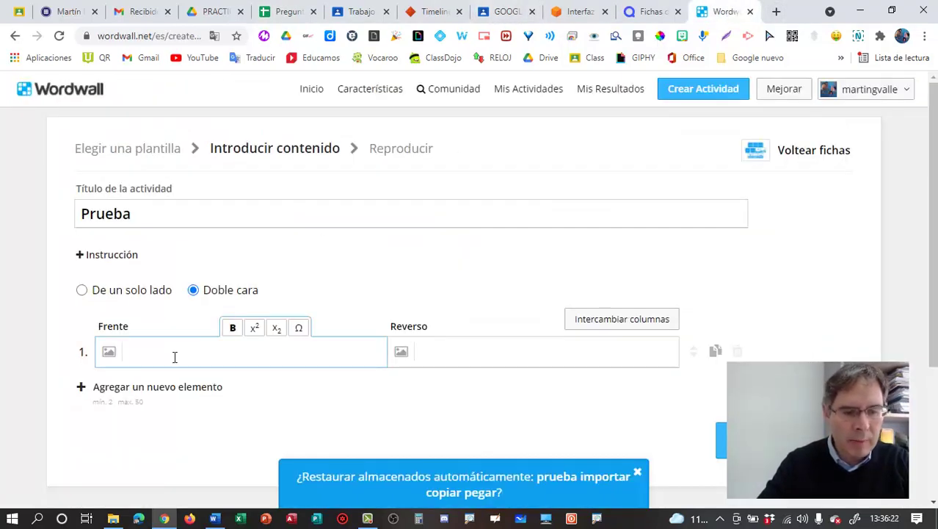
Paste the five question–answer rows into the Prueba cards and save with 'Listo'
key("ctrl+v")
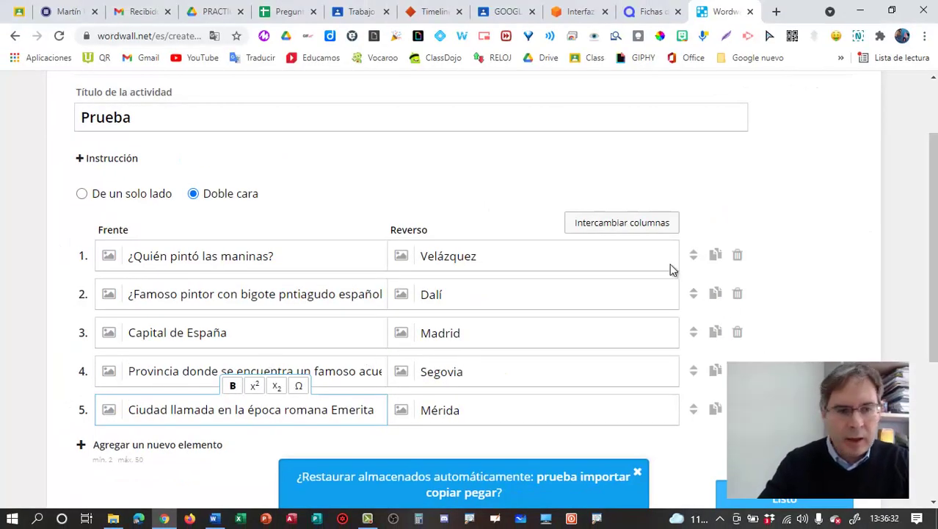
left_click_drag(934, 336, 934, 408)
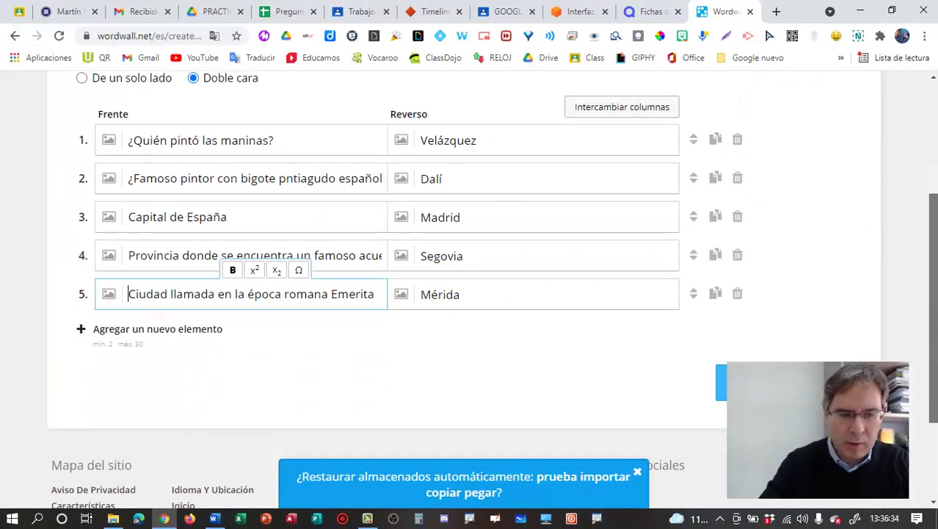
left_click(826, 363)
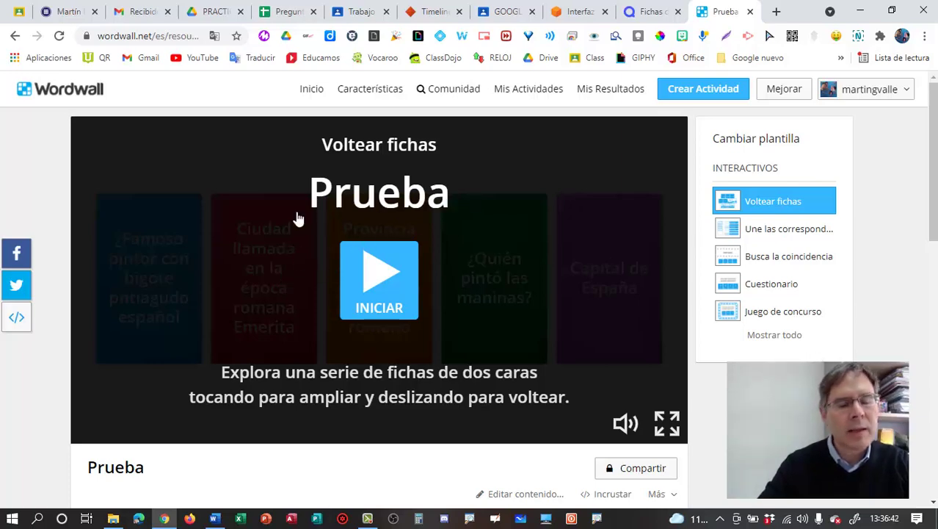
Start the Prueba flip cards, pick 'Capital de España' and flip it to show Madrid
left_click(385, 279)
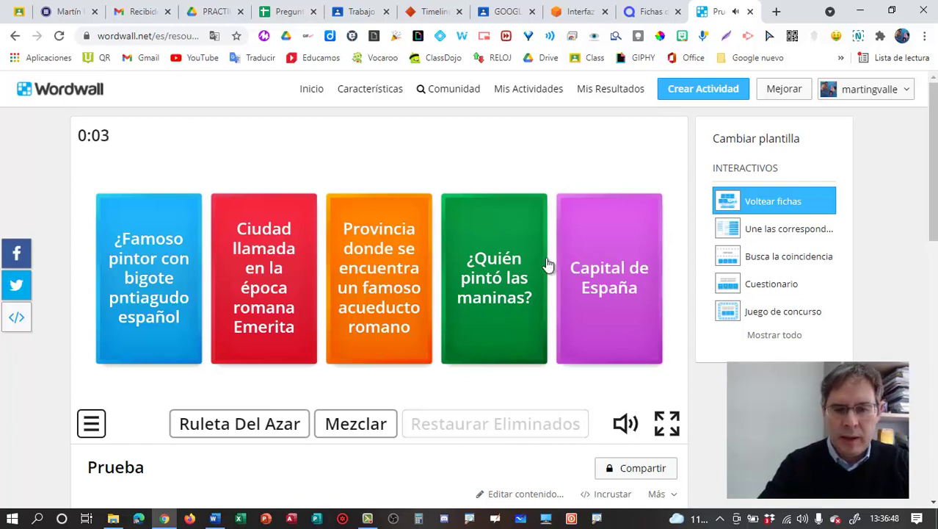
left_click(600, 288)
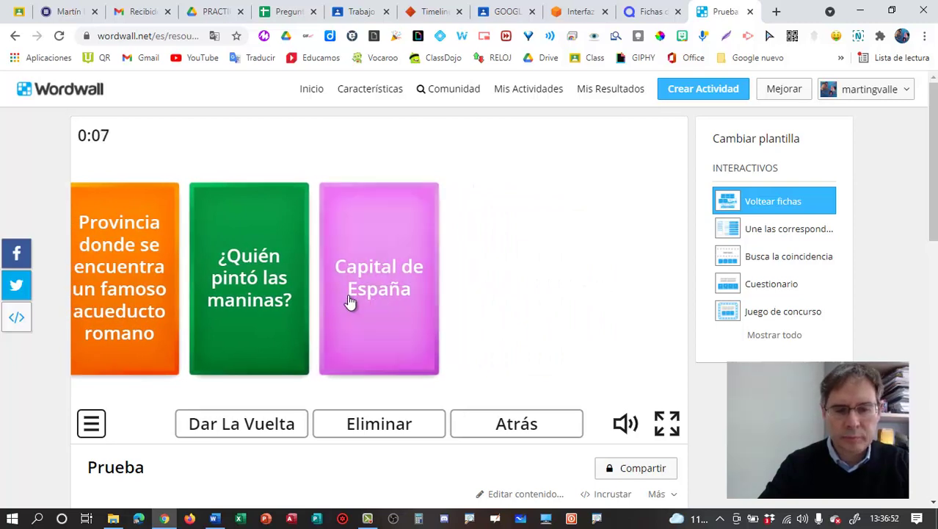
left_click(271, 429)
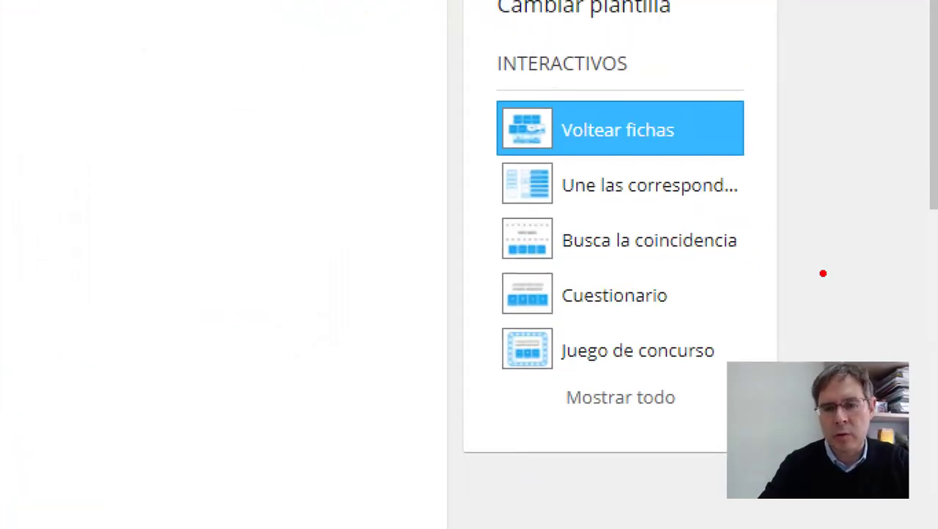
left_click_drag(620, 208, 664, 199)
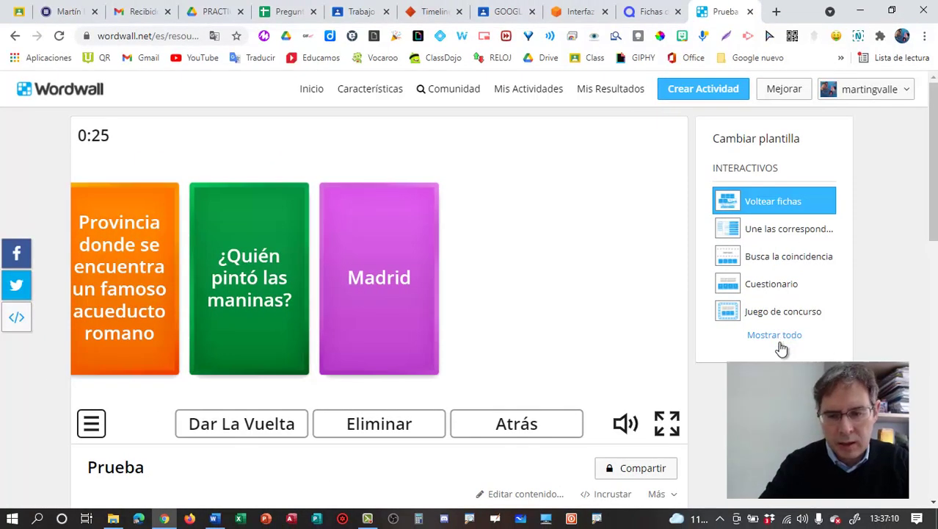
From the full template list, switch Prueba to the 'Abre la caja' template
left_click(779, 341)
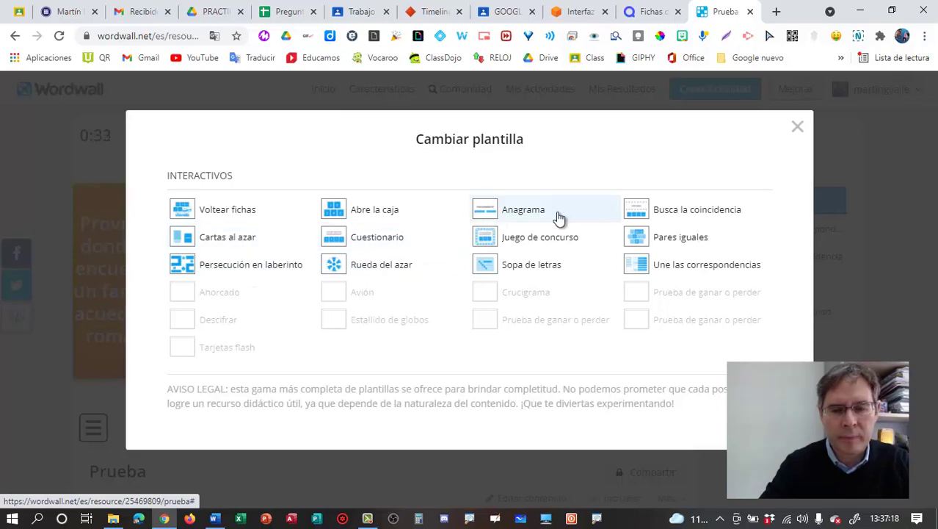
left_click(376, 214)
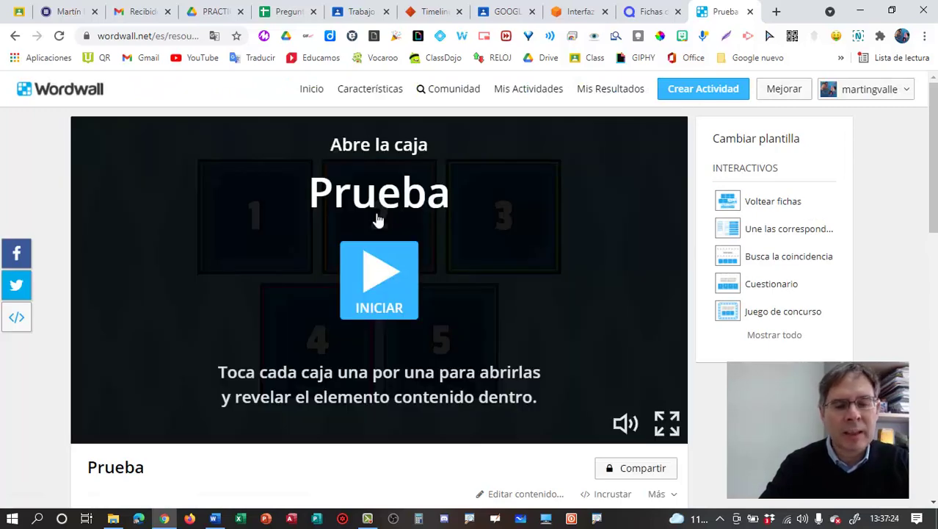
Start Abre la caja: answer box 1 with Dalí, box 2 with Mérida, then open box 3
left_click(379, 266)
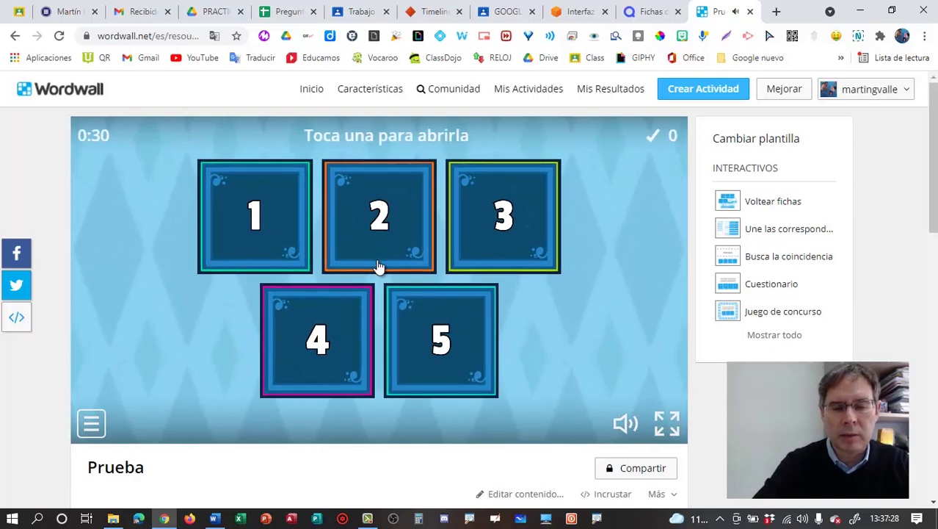
left_click(268, 224)
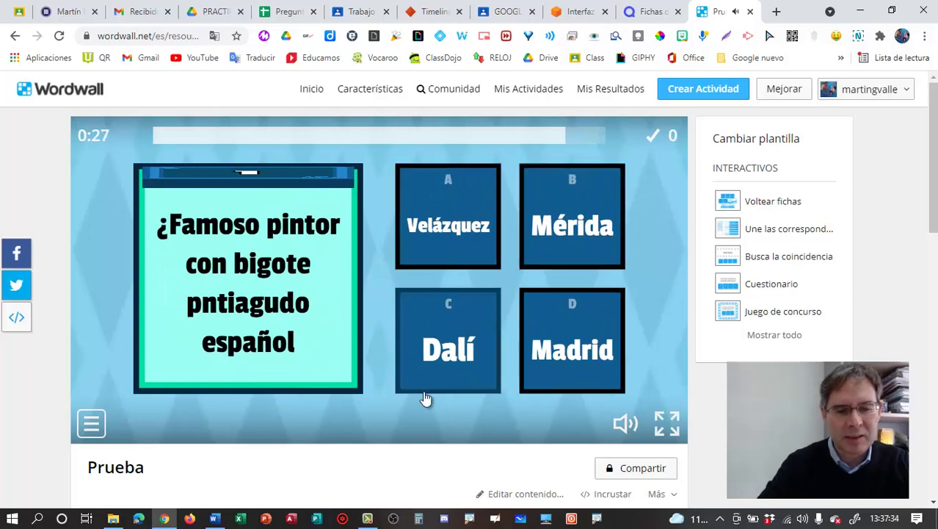
left_click(448, 363)
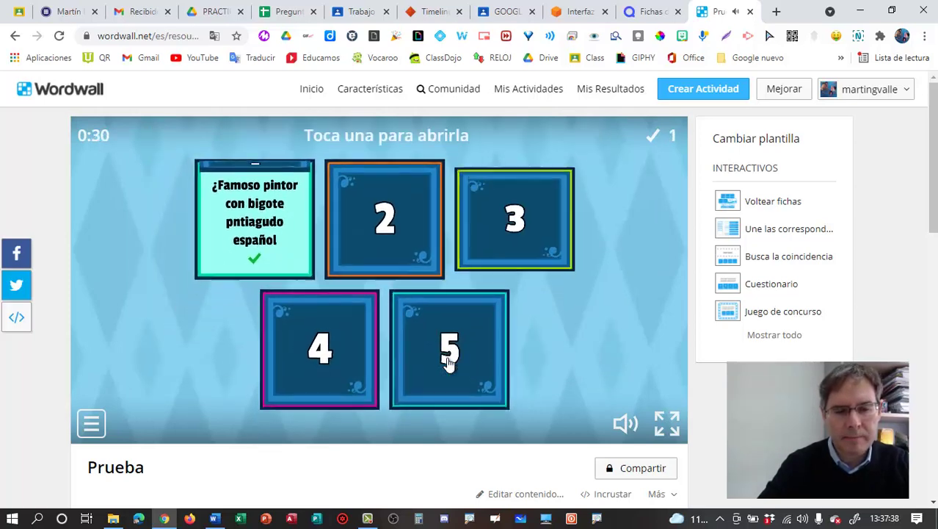
left_click(413, 238)
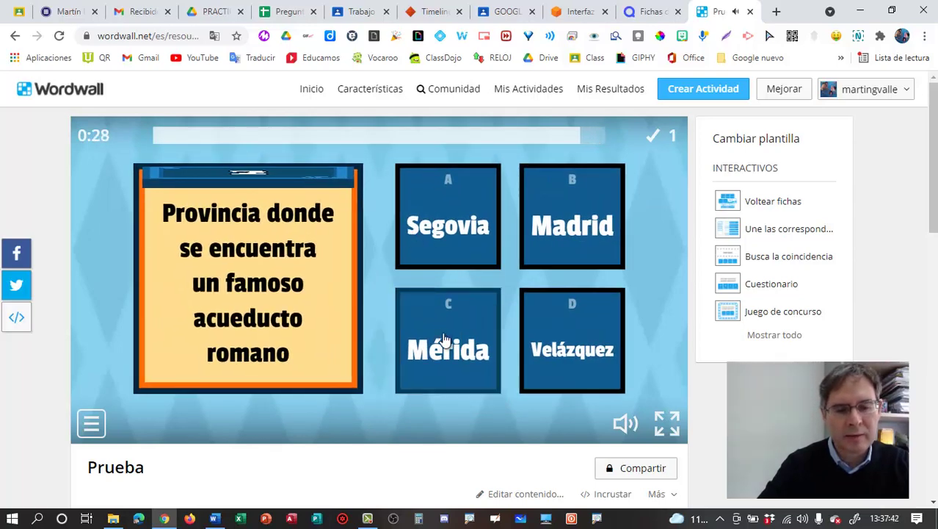
left_click(444, 338)
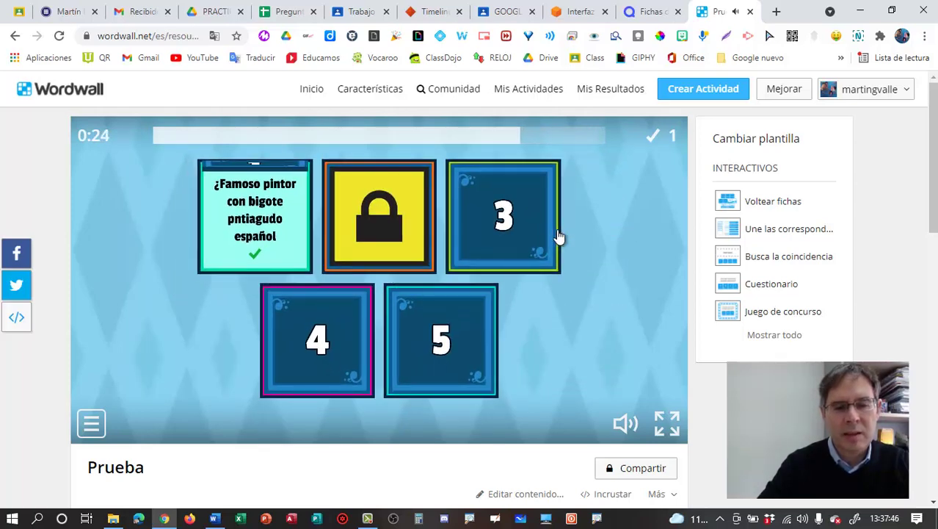
left_click(511, 227)
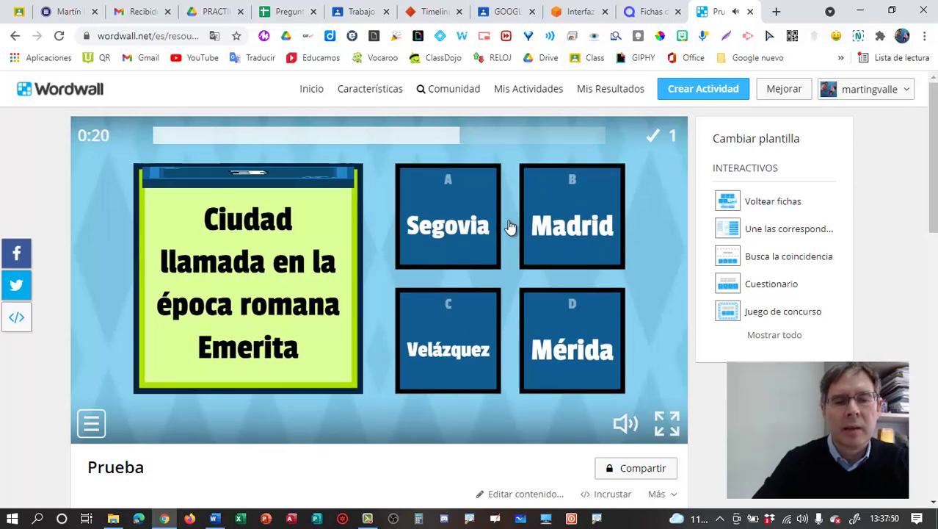
left_click(289, 12)
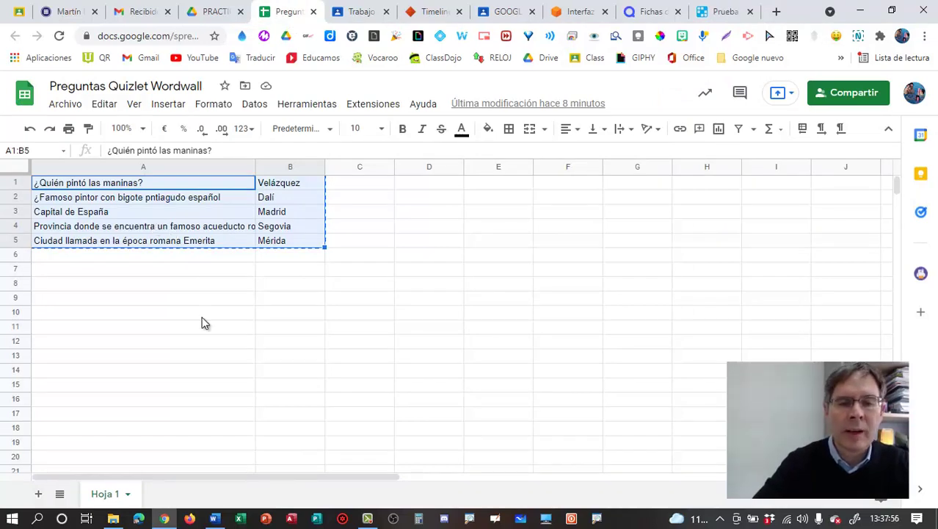
left_click(647, 10)
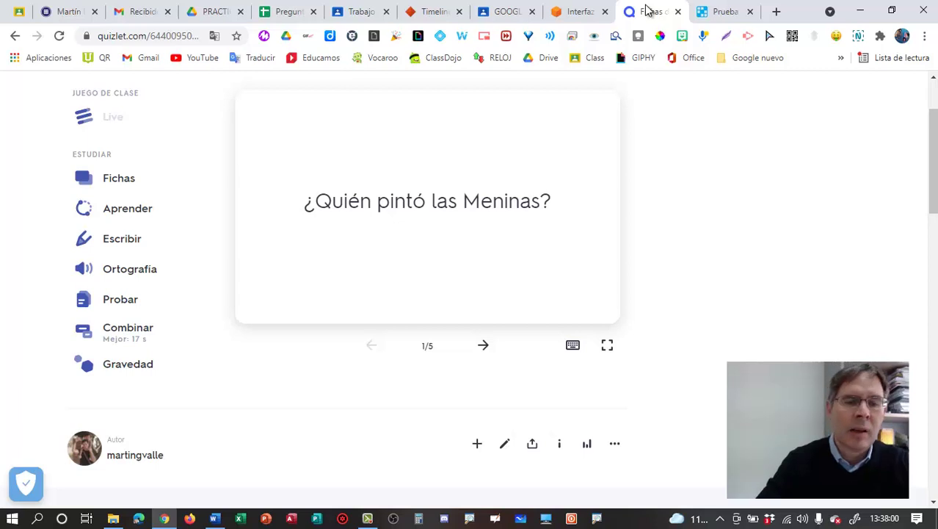
left_click(727, 14)
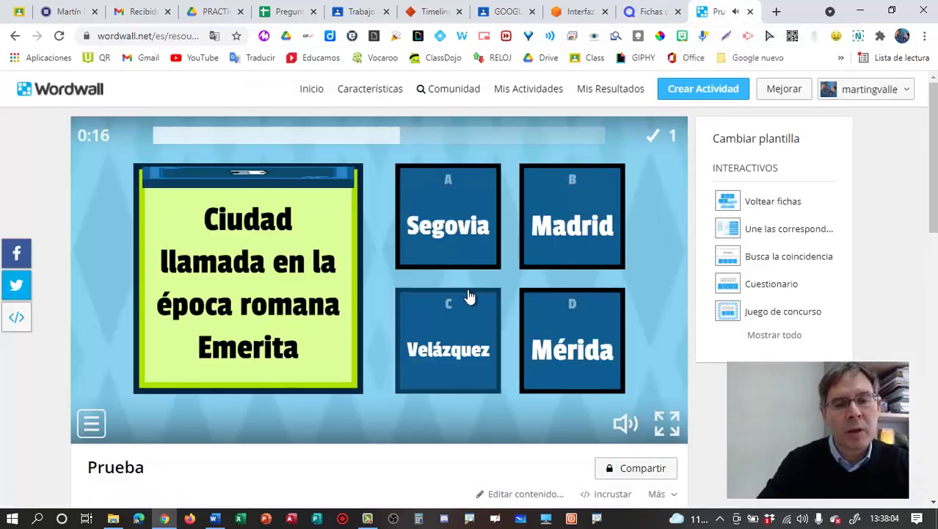